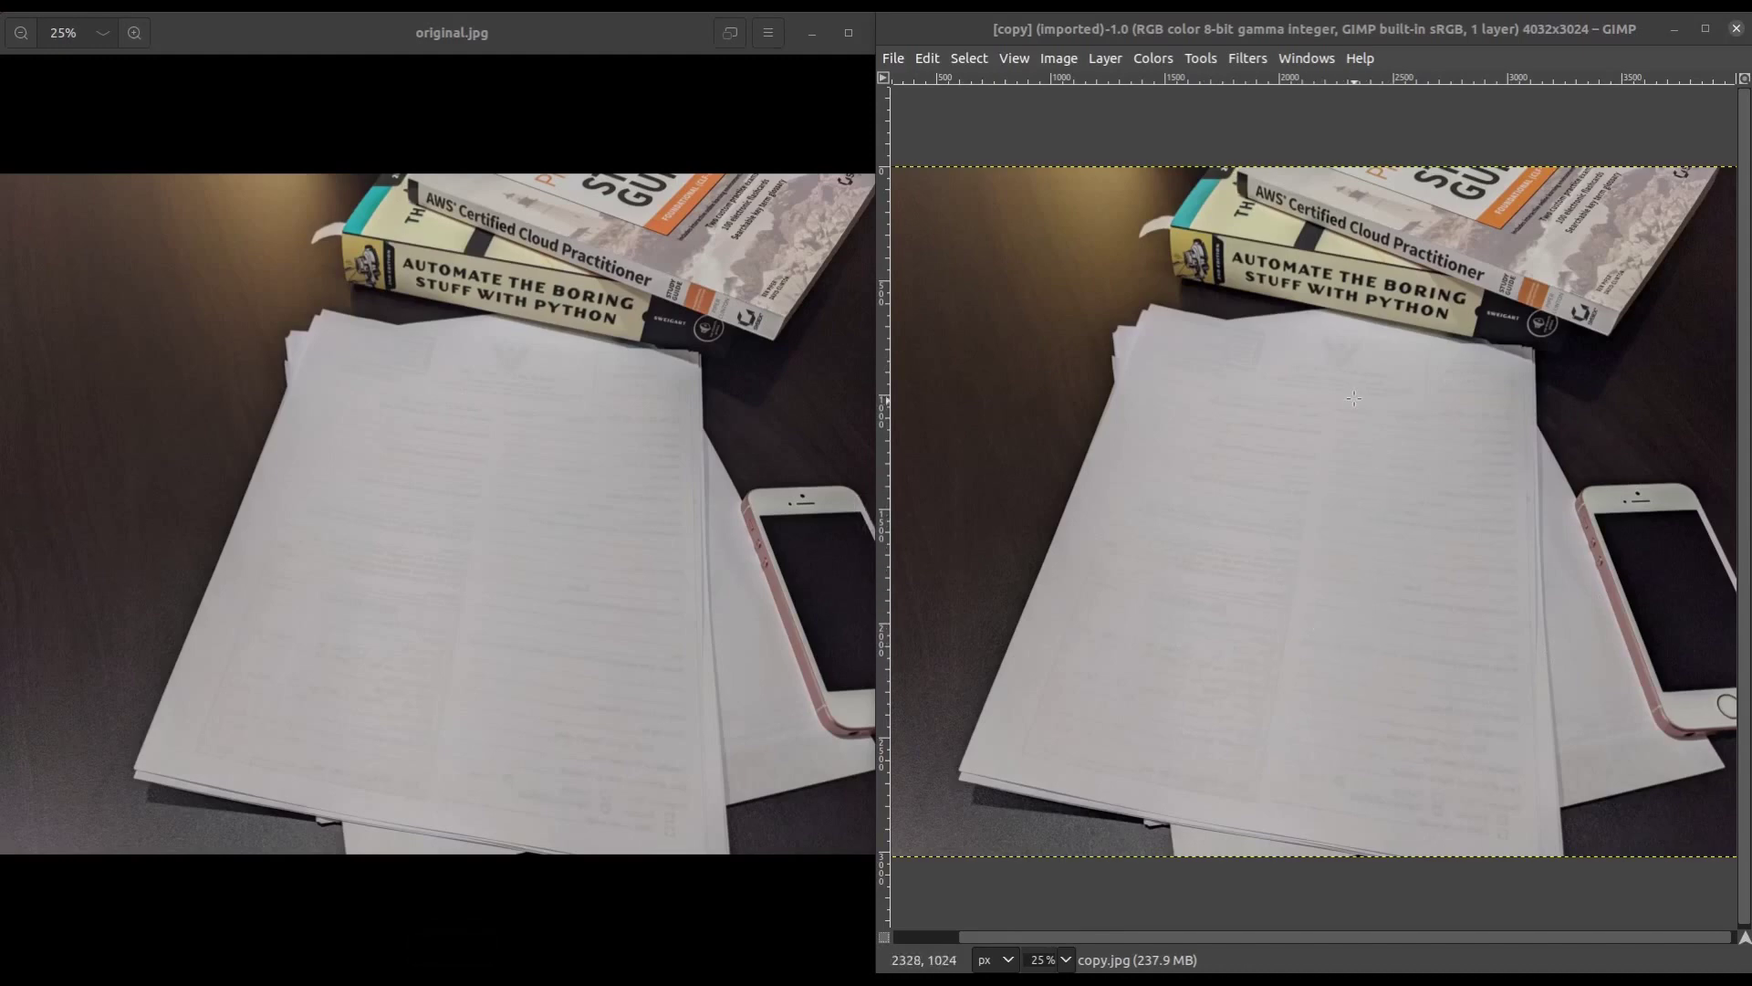
# Bring up copy.jpg, the 4032x3024 photo of face-down pages, in GIMP beside the original.
pyautogui.scroll(5, 1354, 397)
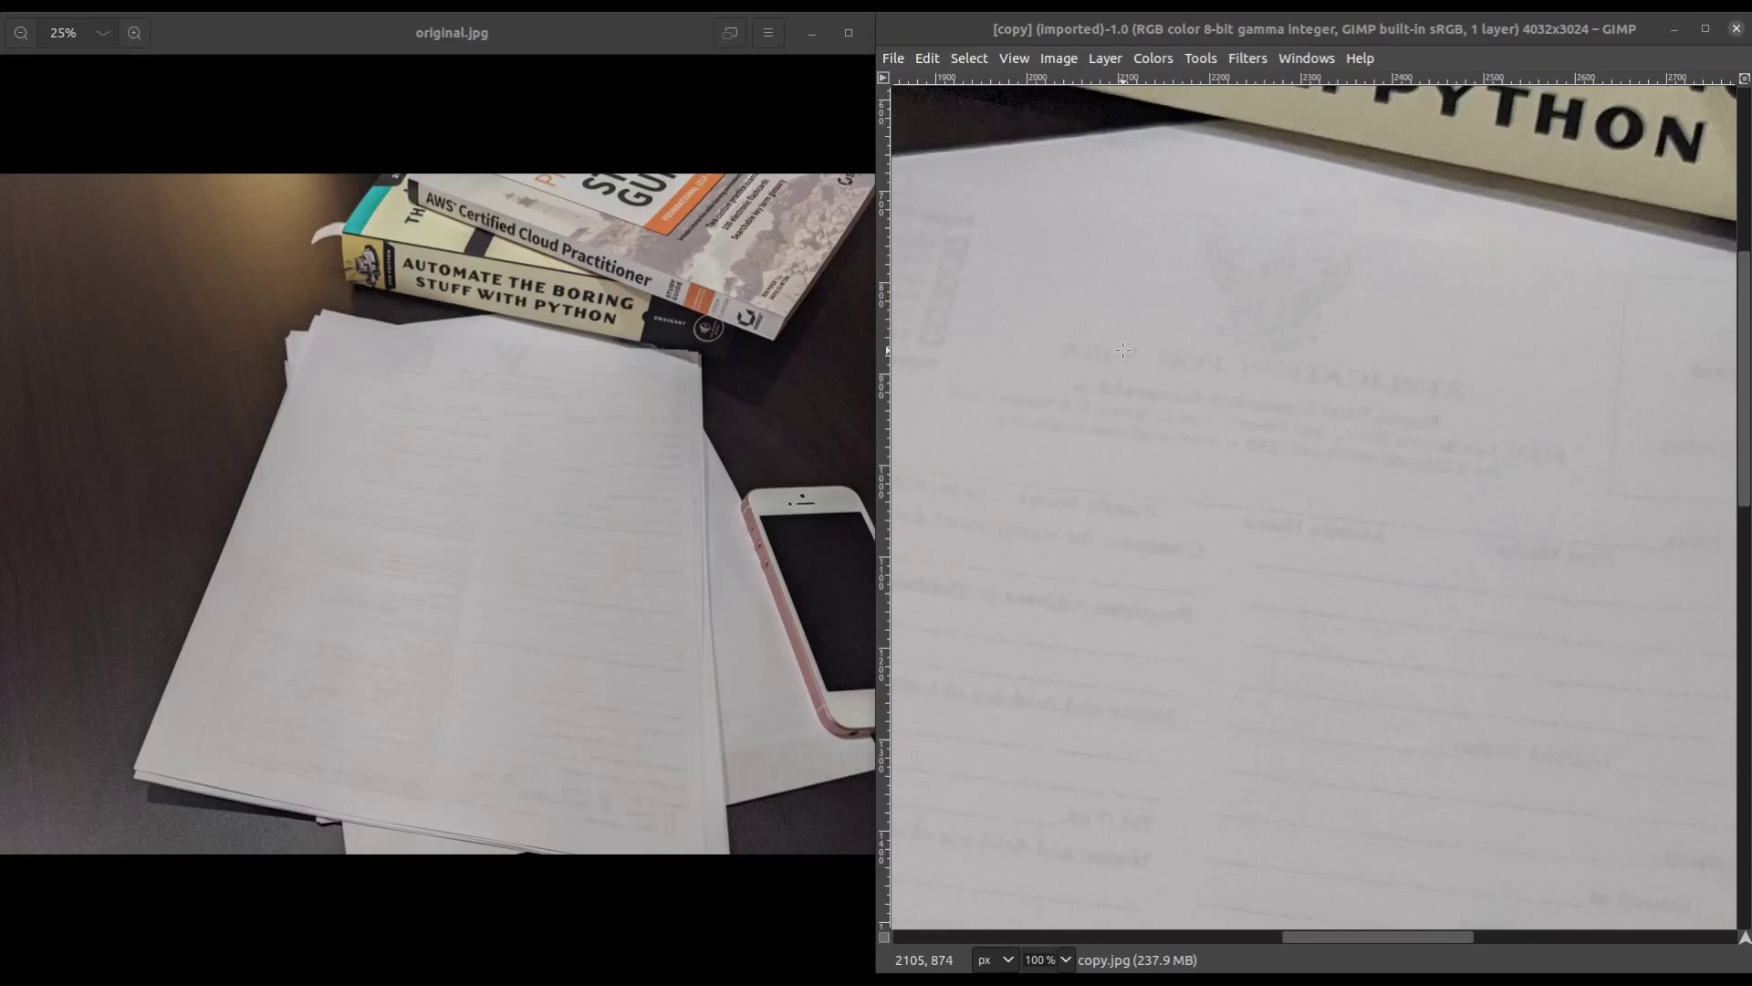
pyautogui.scroll(-3, 1251, 333)
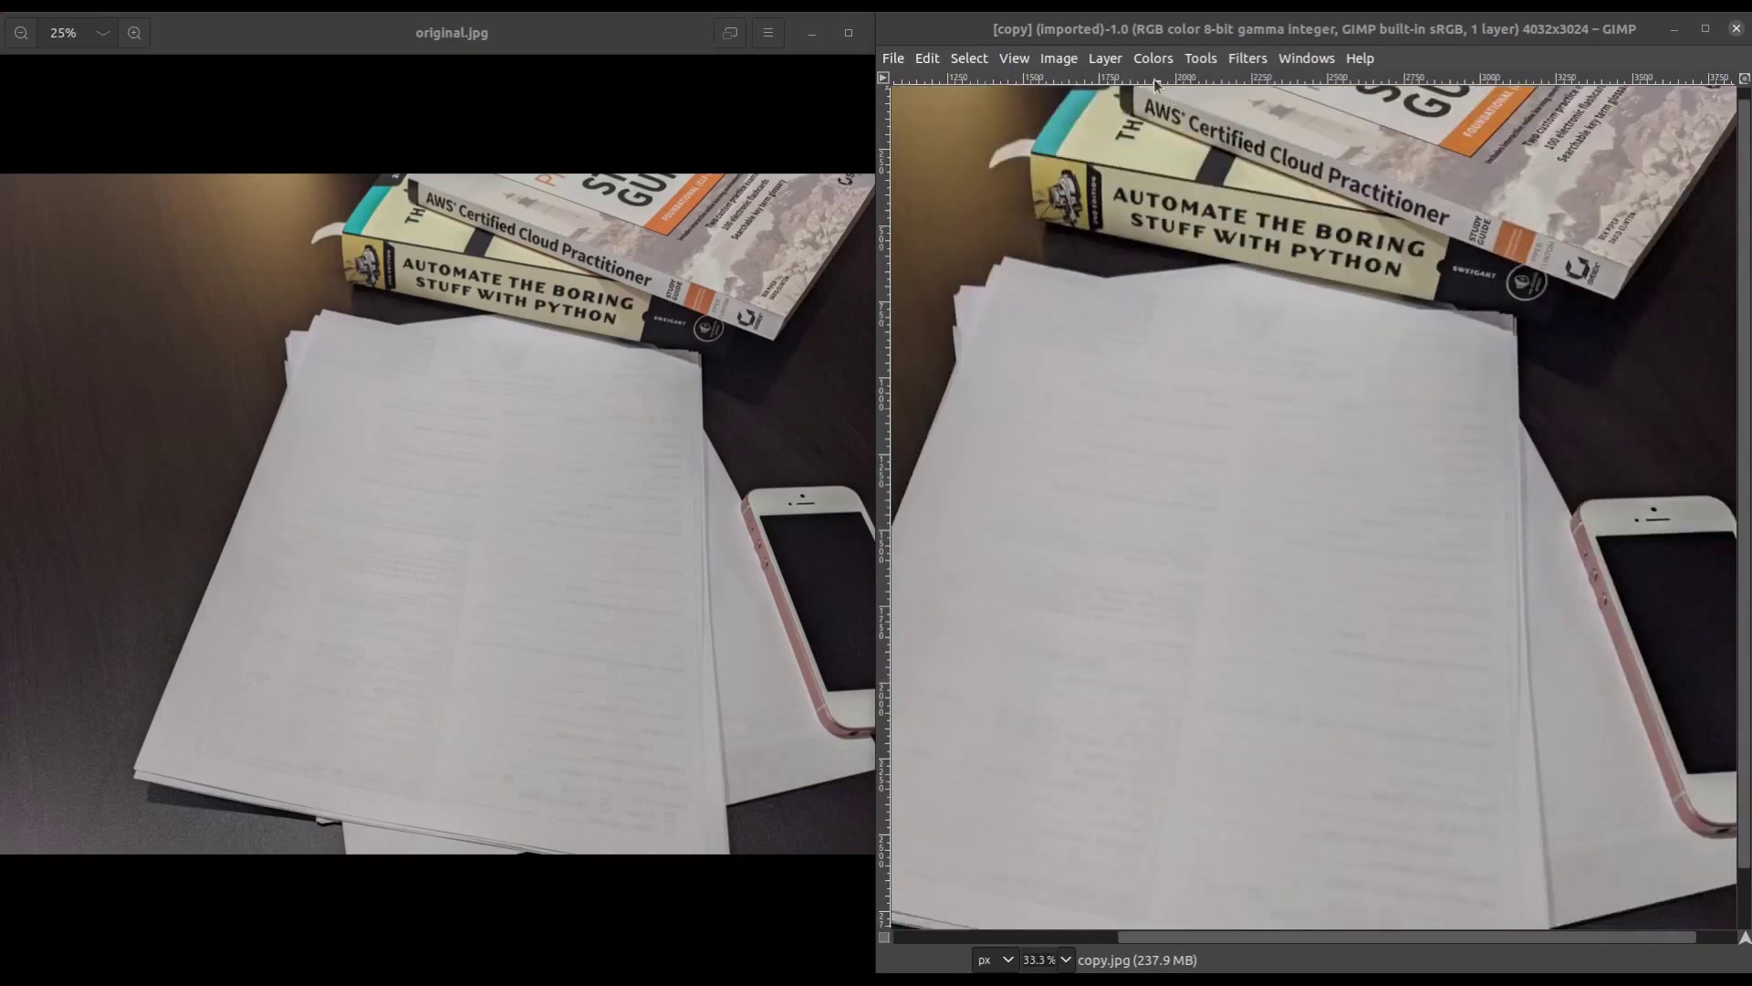
pyautogui.click(1059, 58)
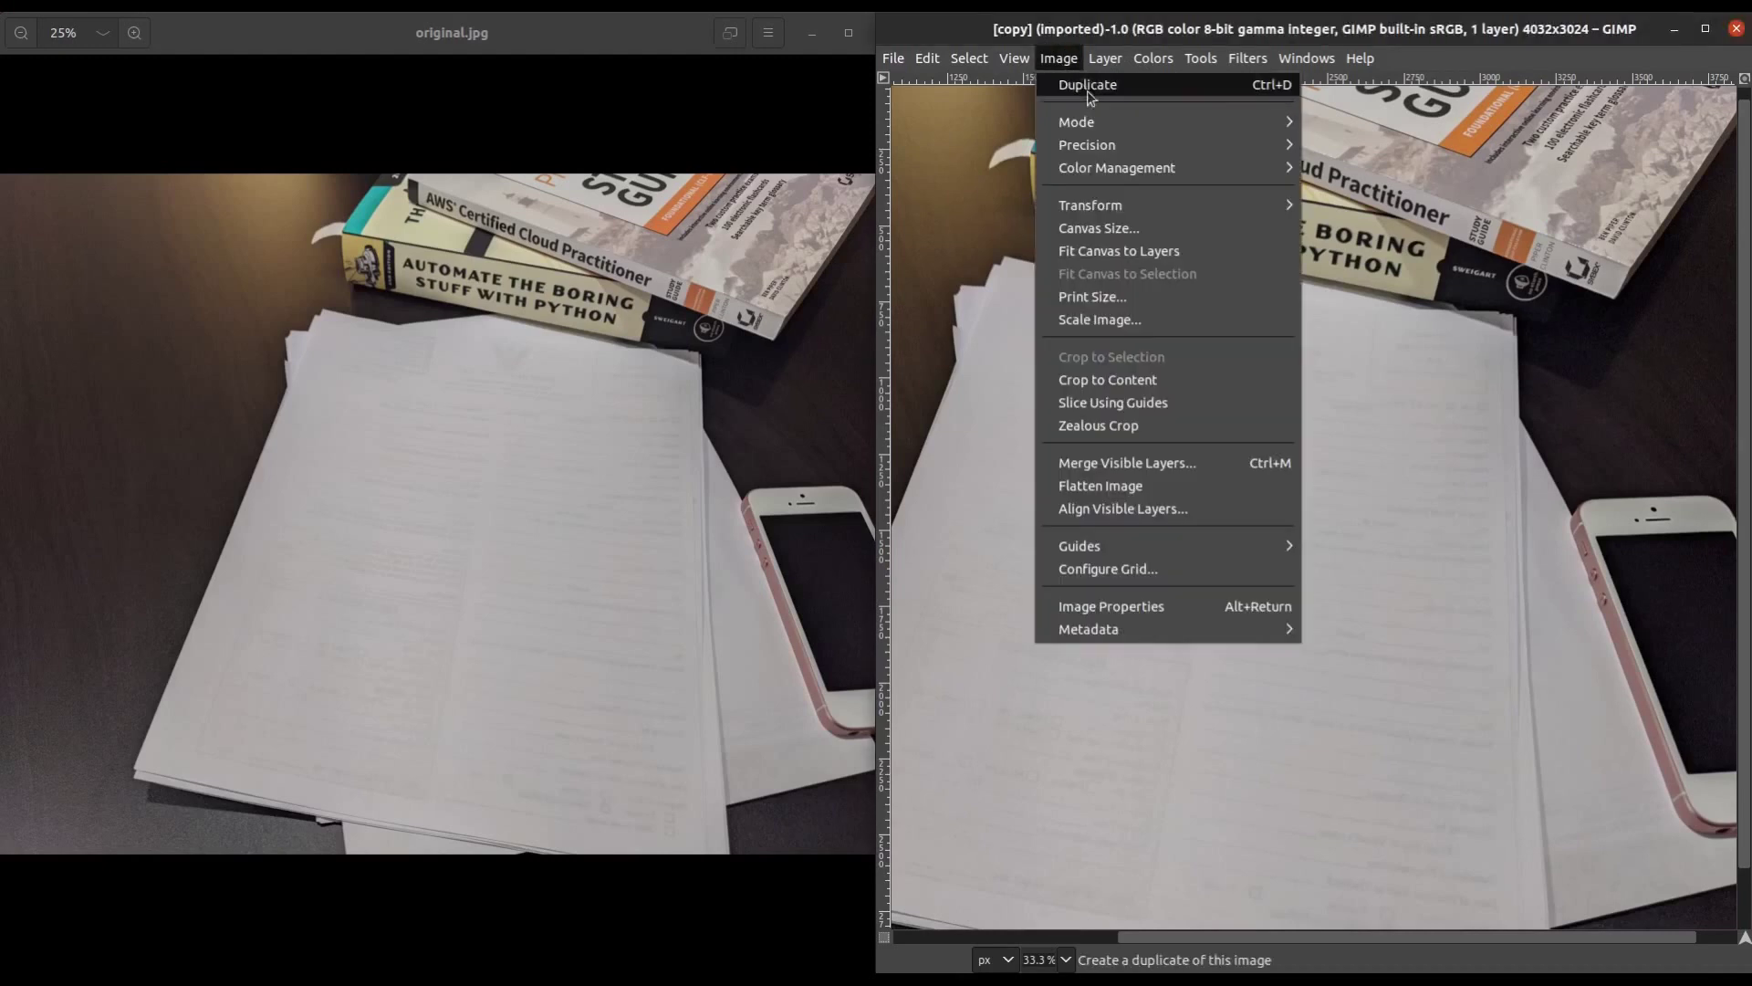
# Flip copy.jpg horizontally, then zoom in and out to check the mirrored show-through text.
pyautogui.moveTo(1115, 215)
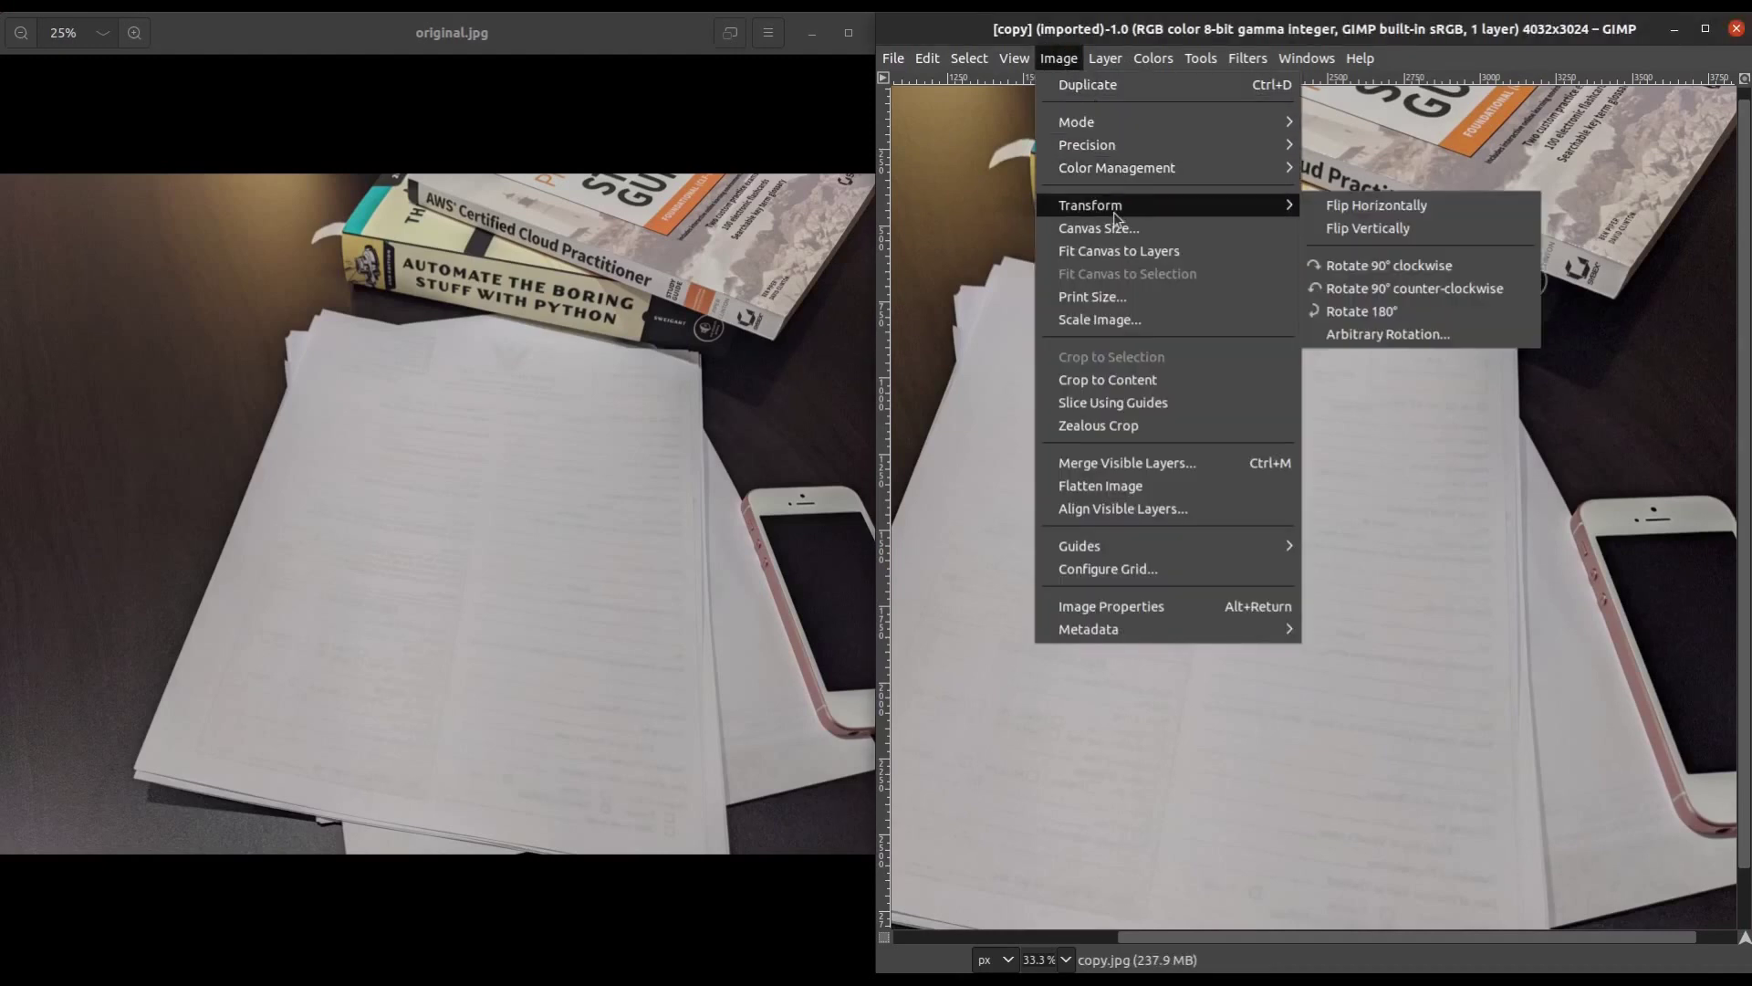
pyautogui.click(1347, 205)
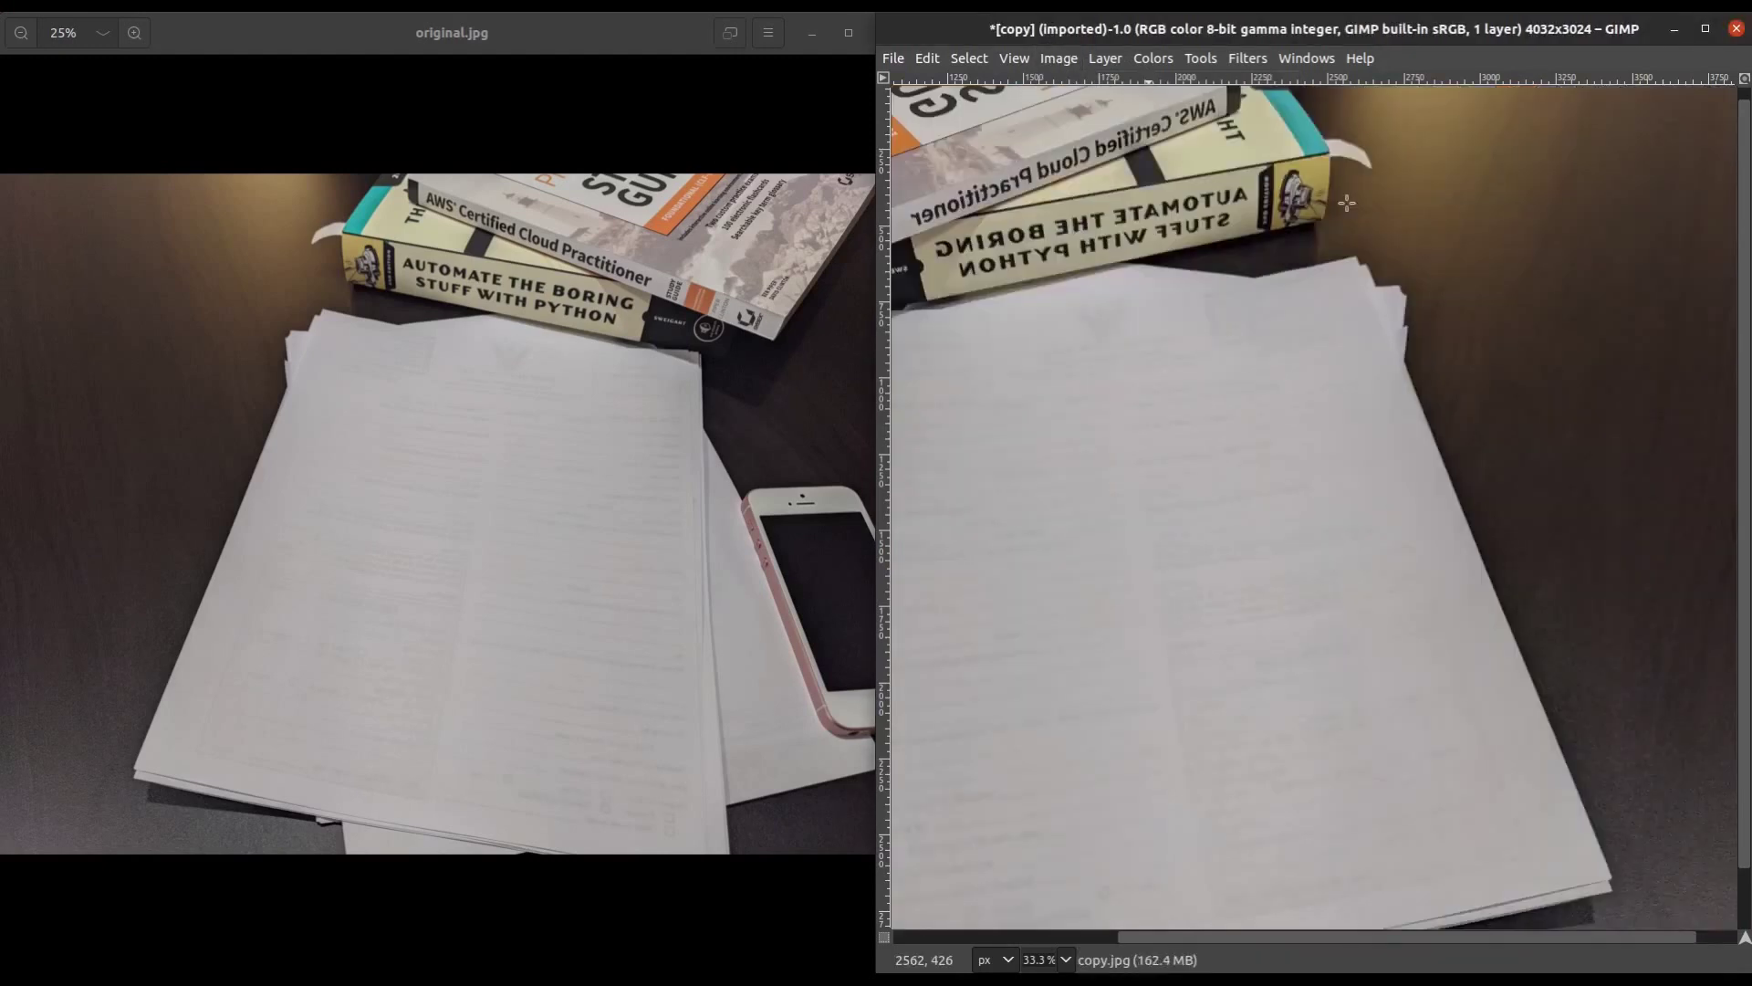
pyautogui.scroll(4, 1076, 366)
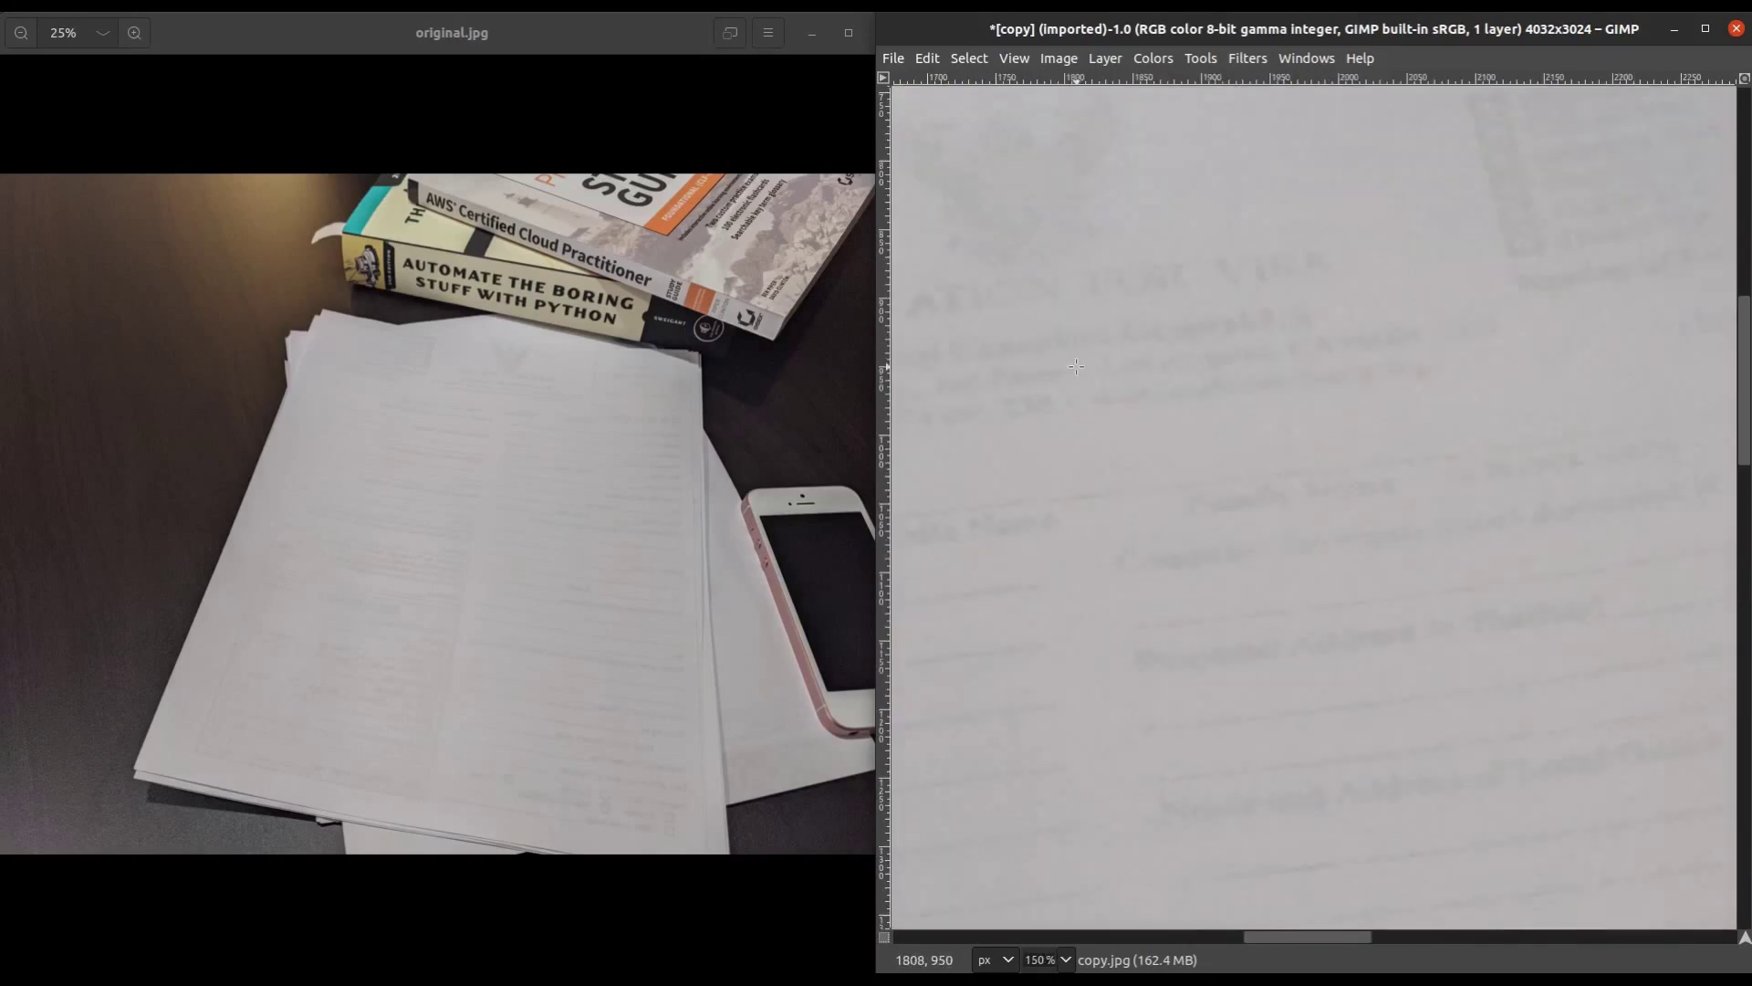
pyautogui.moveTo(1334, 940); pyautogui.dragTo(1297, 940)
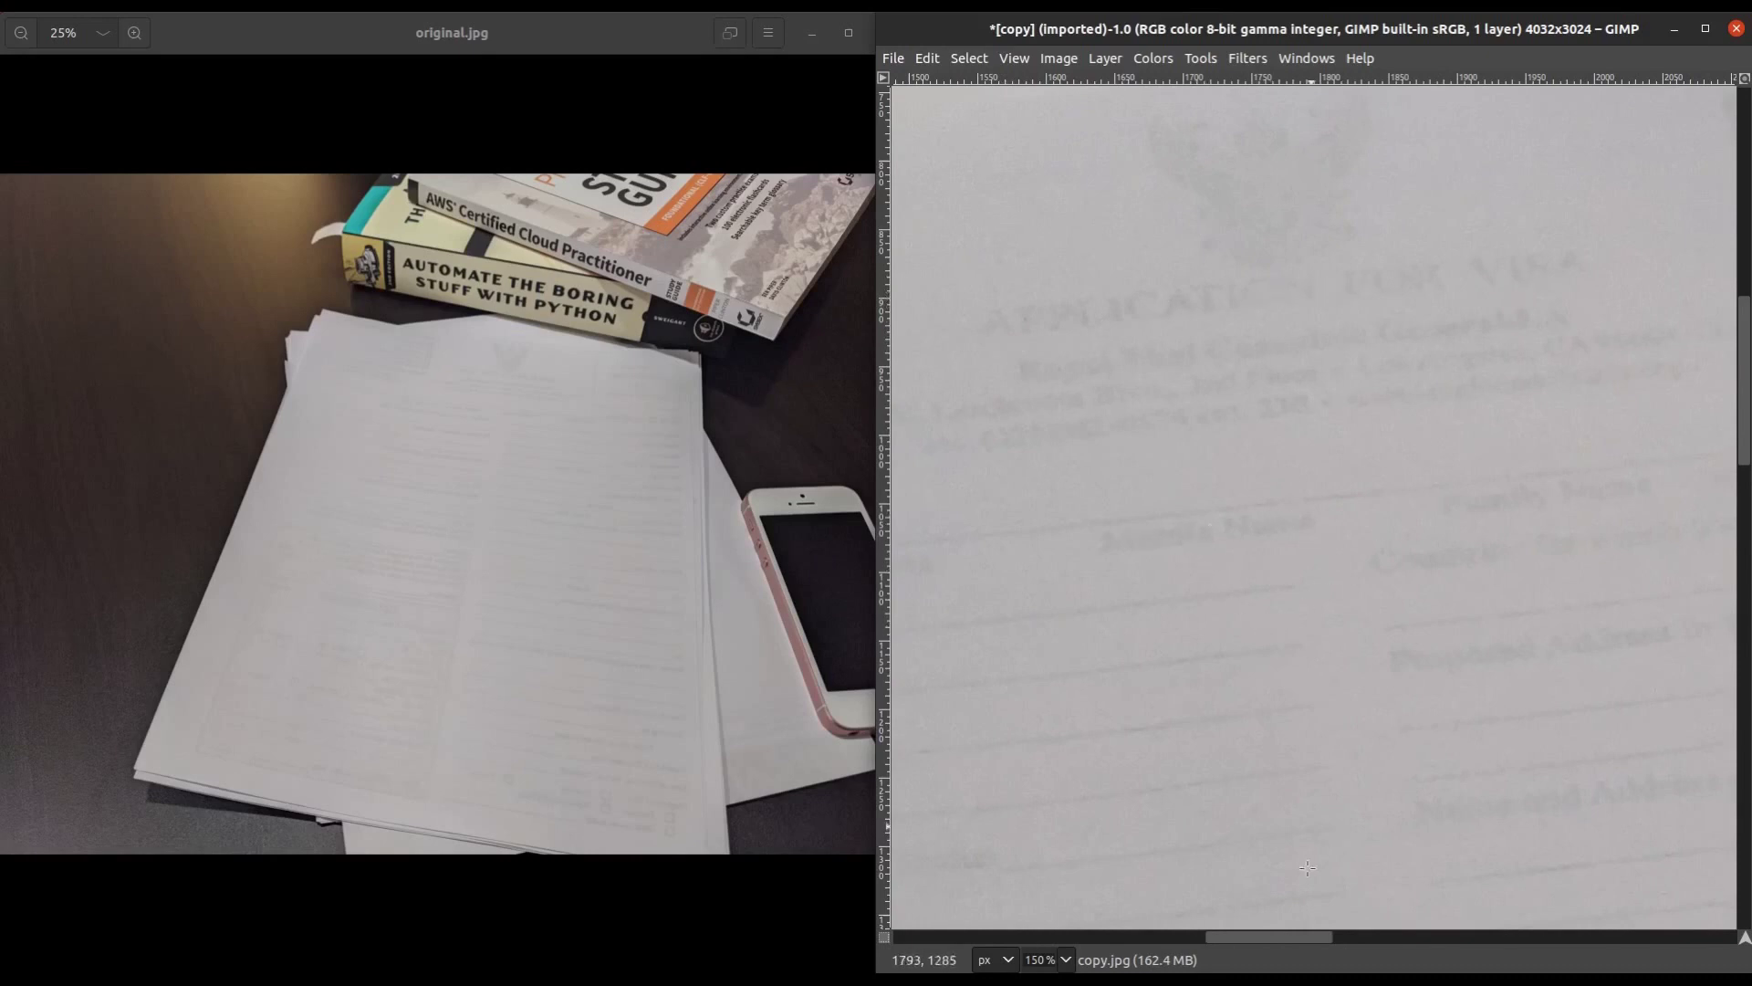
pyautogui.moveTo(1282, 937); pyautogui.dragTo(1170, 937)
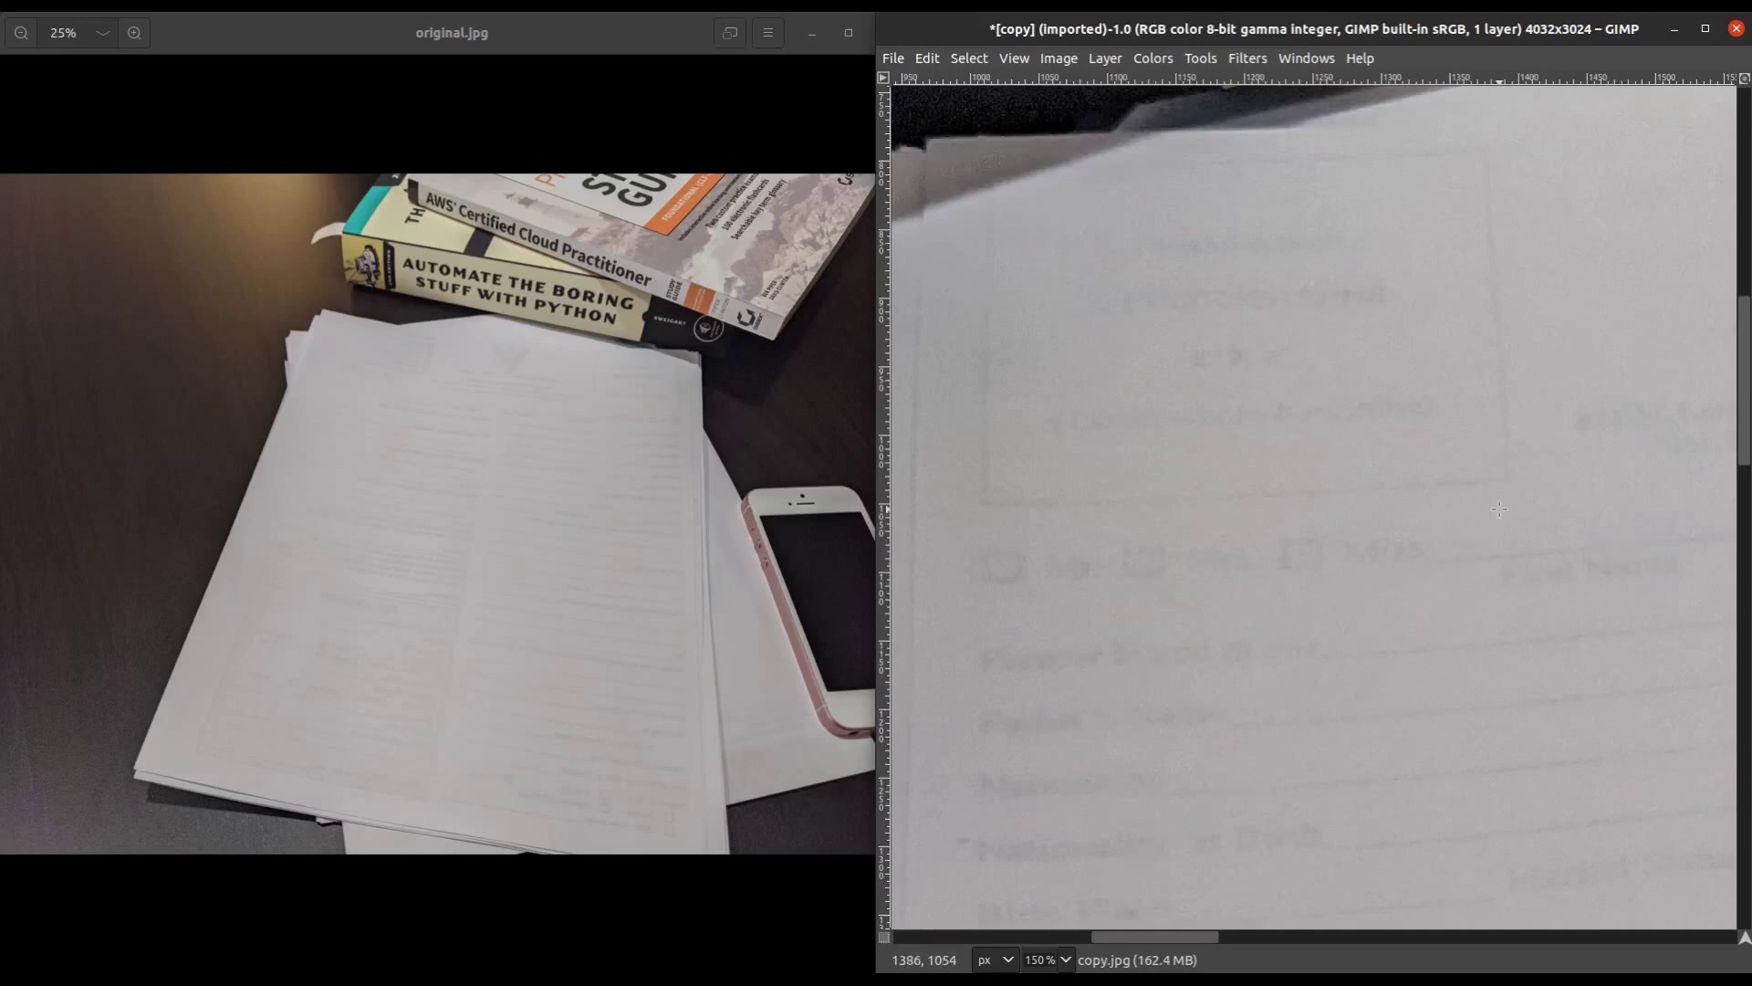
pyautogui.scroll(-4, 1504, 505)
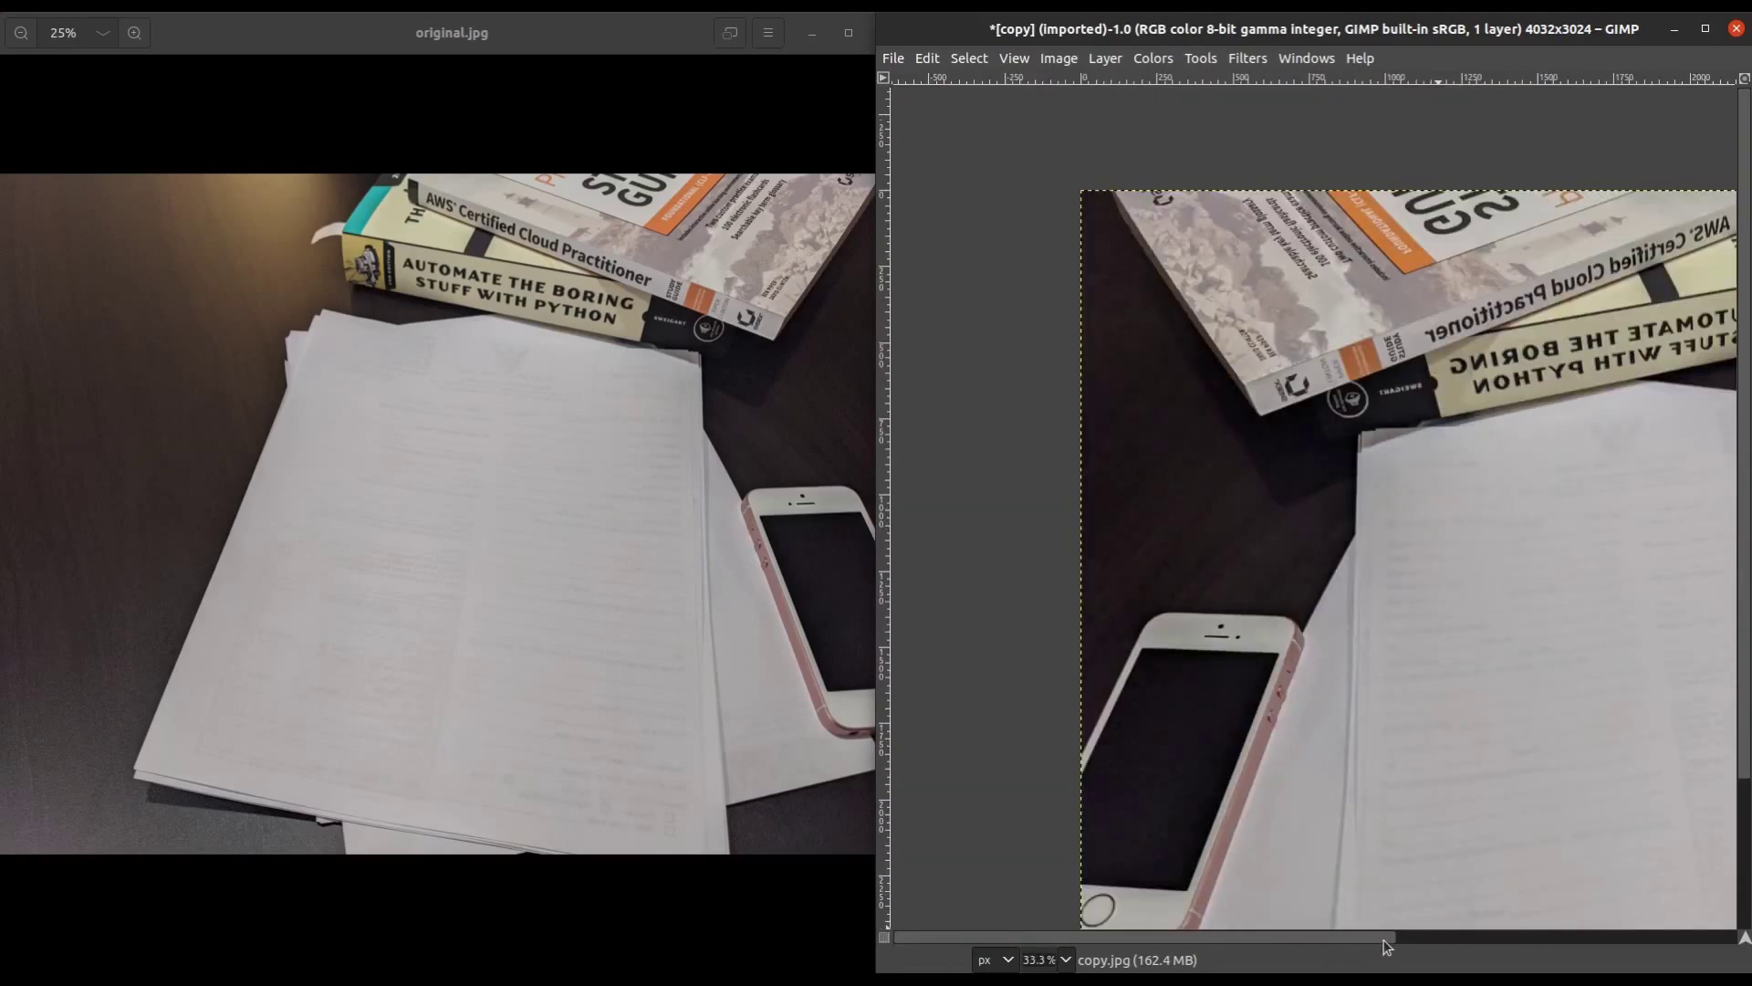
pyautogui.moveTo(1390, 942); pyautogui.dragTo(1460, 935)
pyautogui.scroll(-1, 1414, 824)
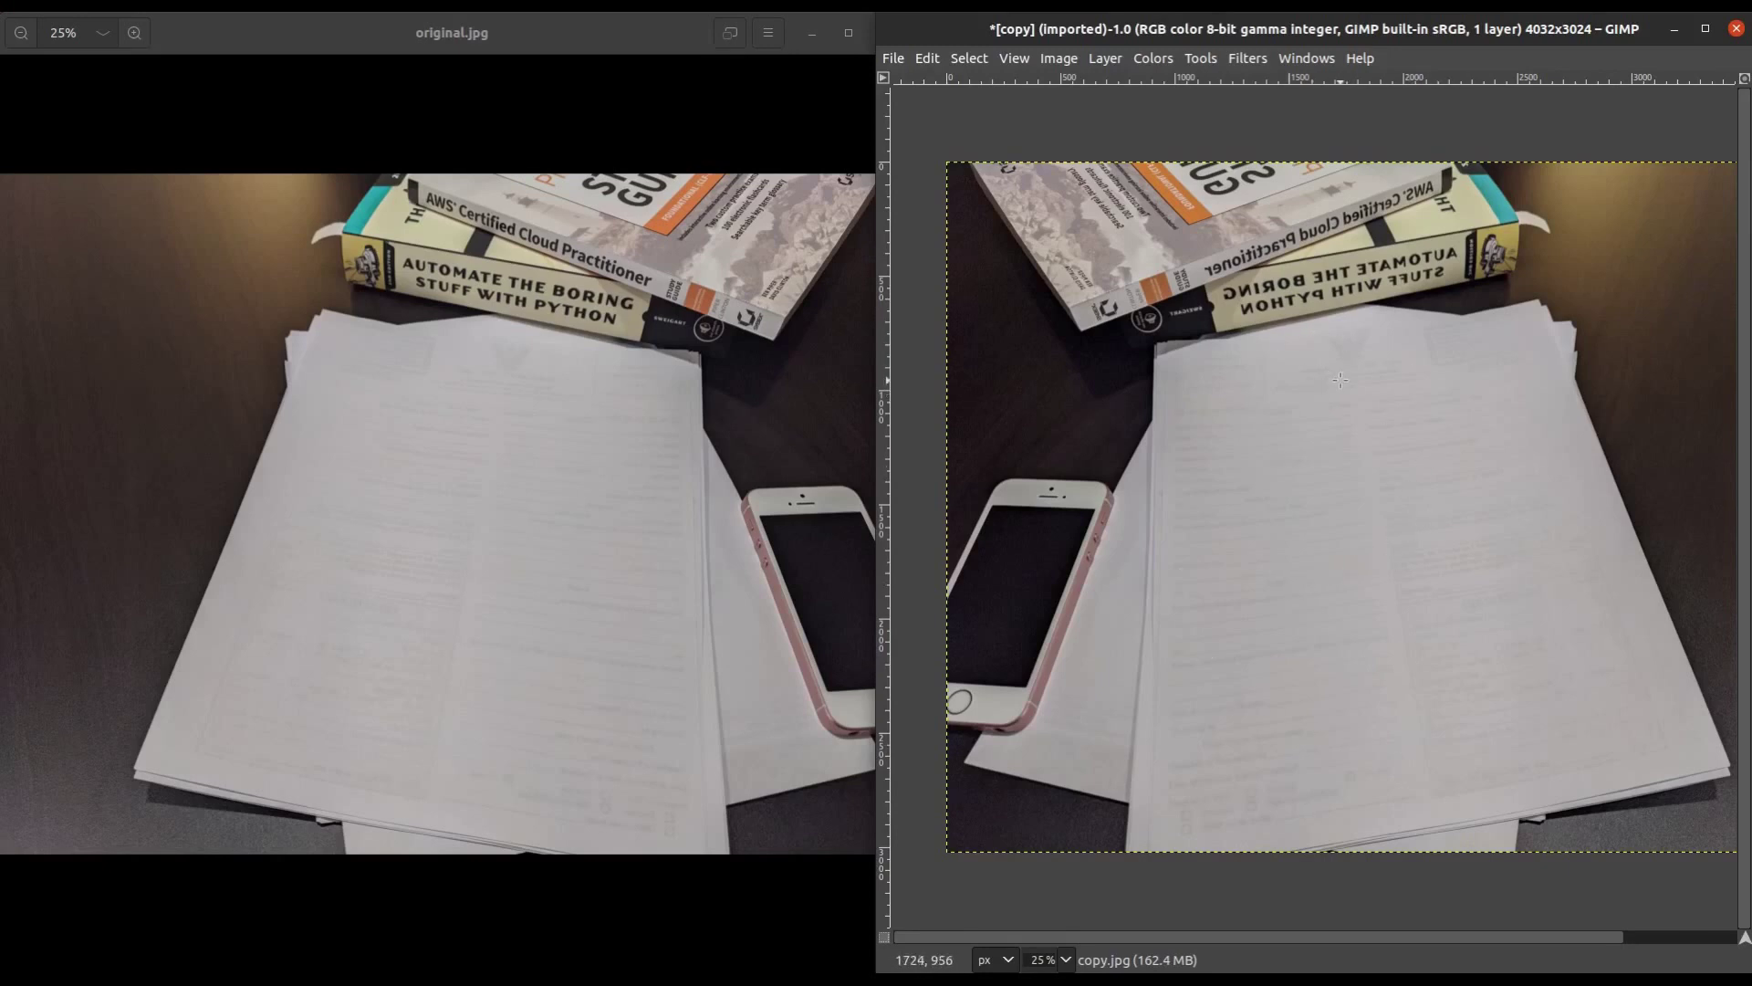
pyautogui.click(1152, 59)
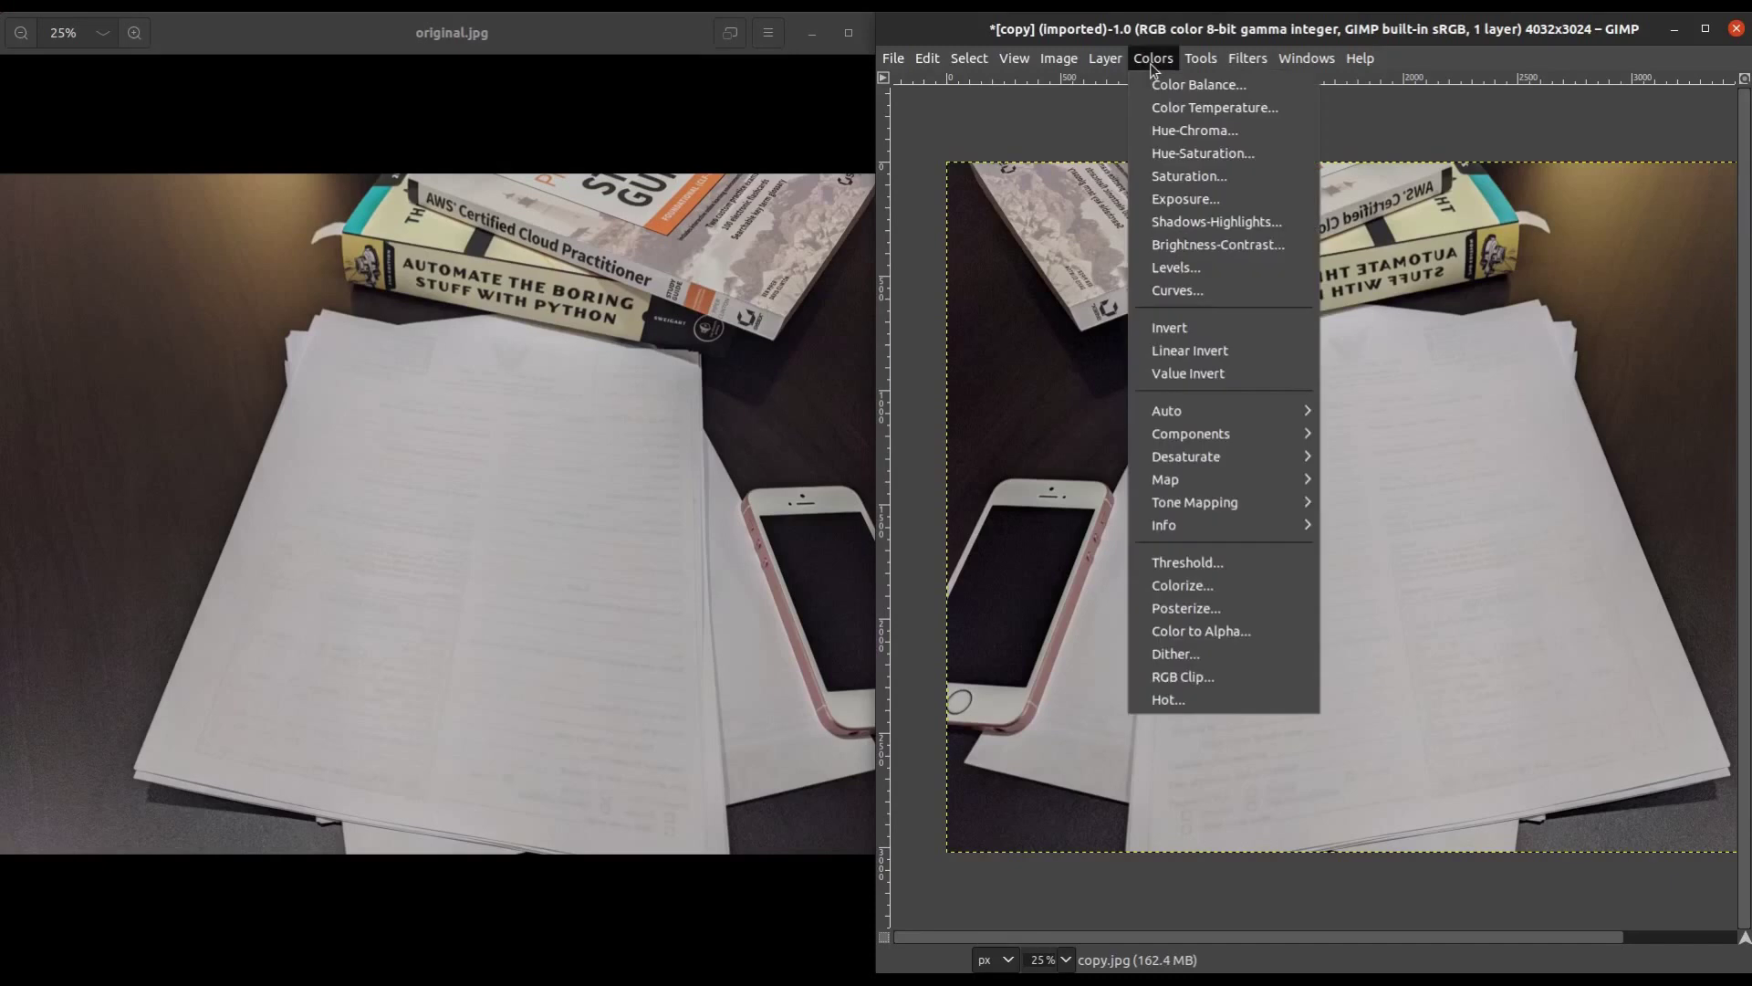
# Set Brightness-Contrast on the flipped photo to brightness -70 and contrast about 108.
pyautogui.click(1193, 244)
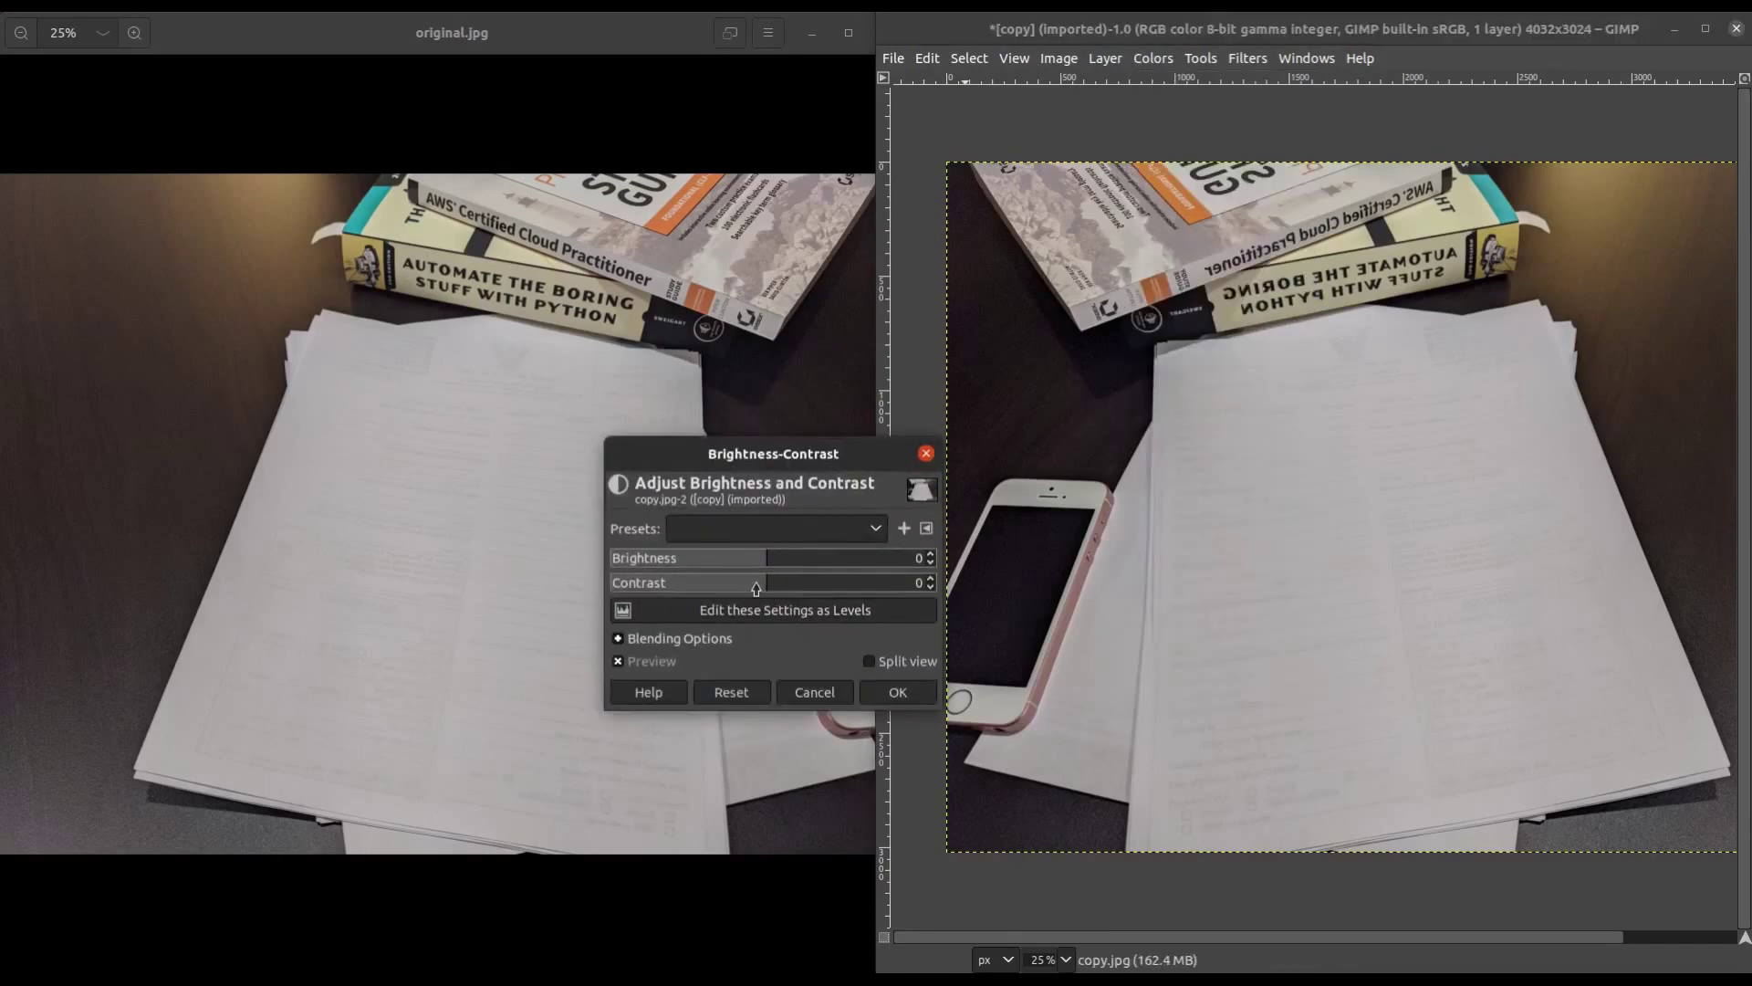
pyautogui.moveTo(758, 588); pyautogui.dragTo(826, 589)
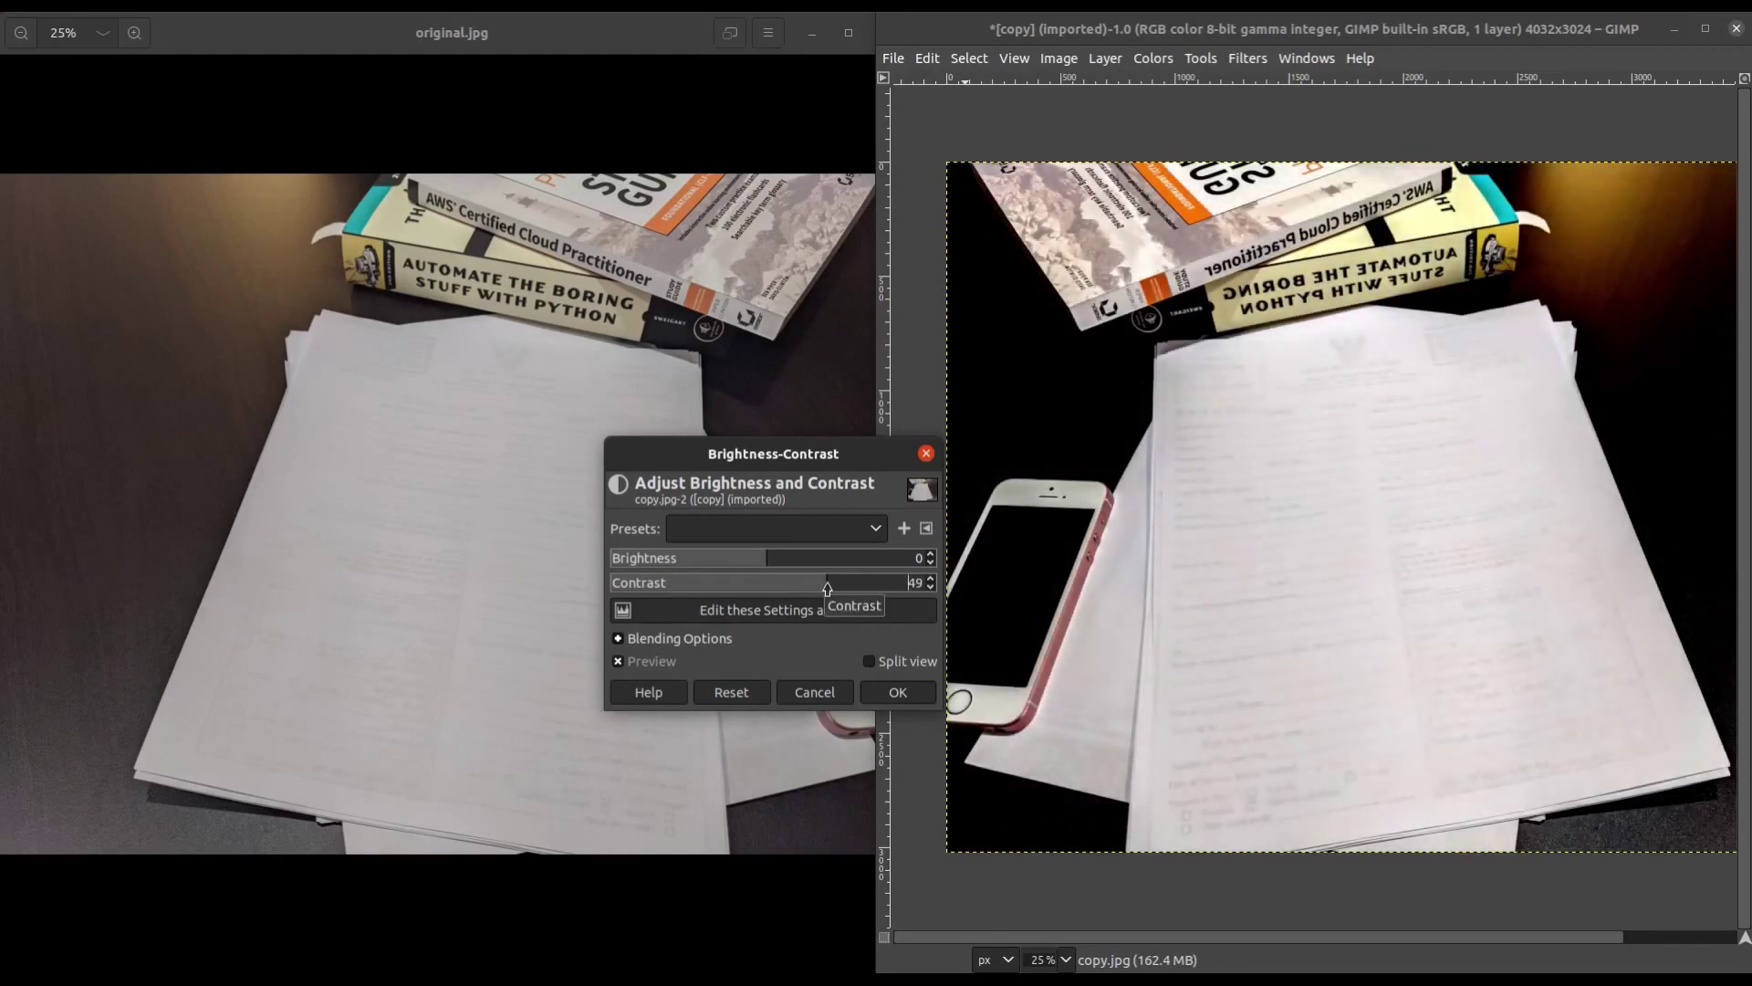
pyautogui.moveTo(827, 589); pyautogui.dragTo(855, 587)
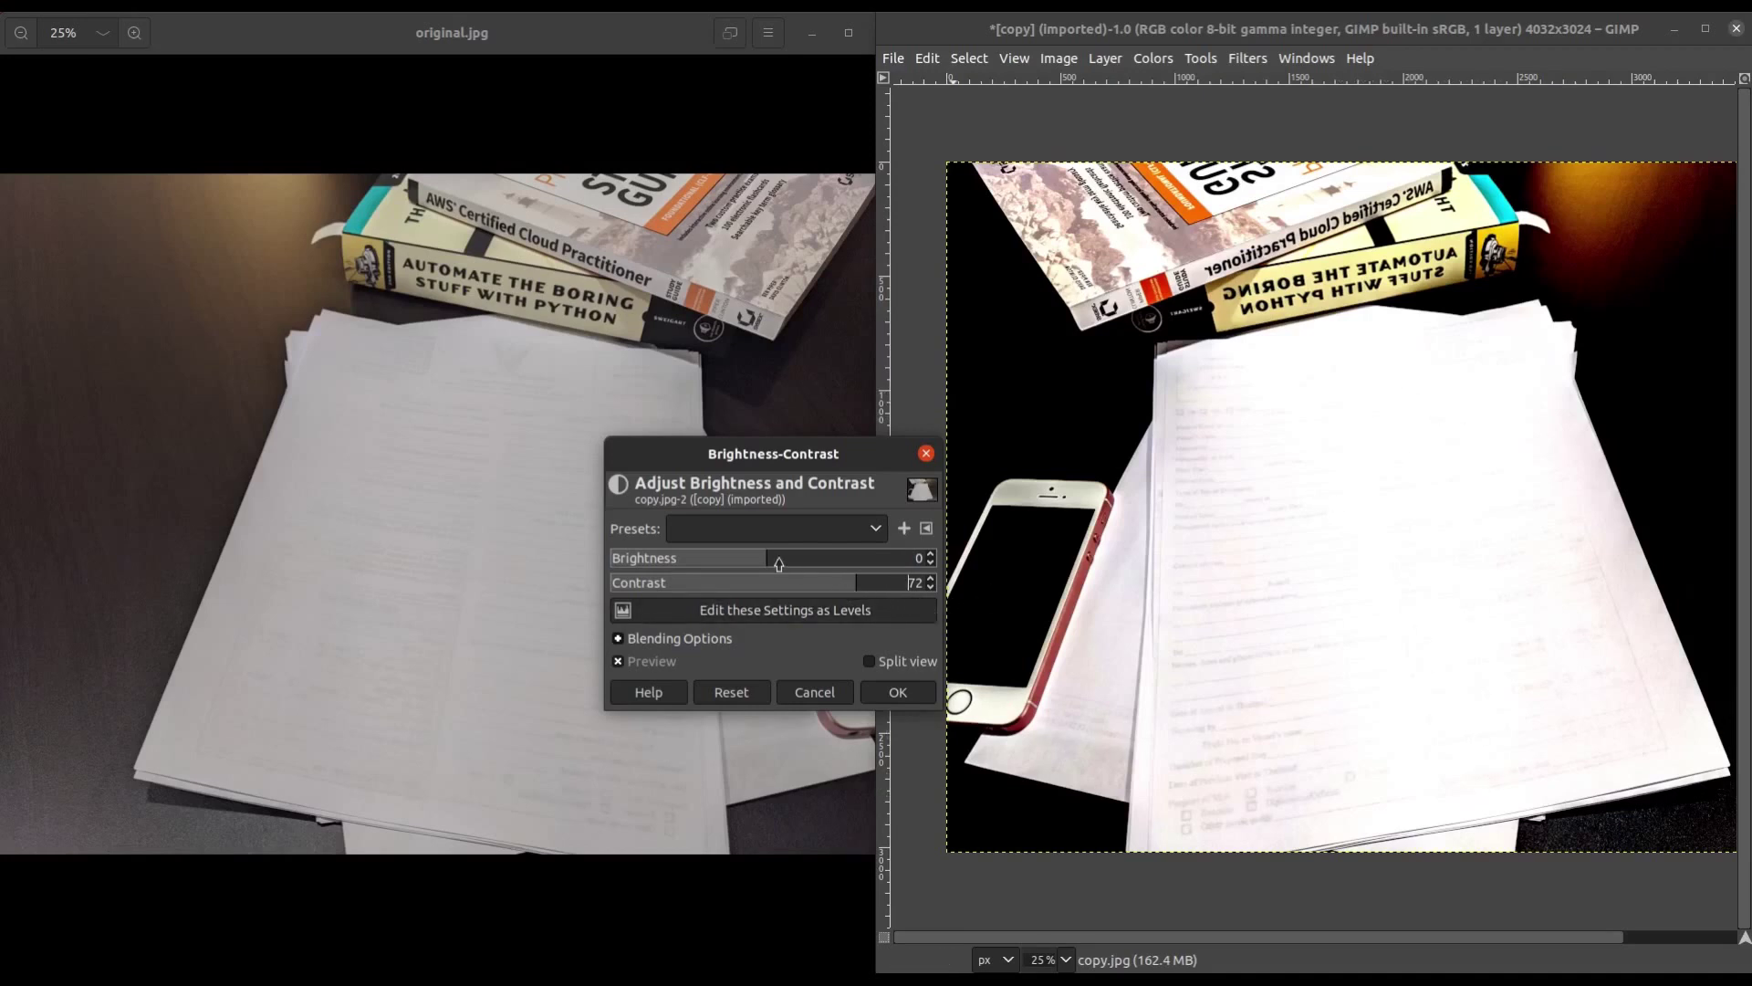
pyautogui.moveTo(766, 558); pyautogui.dragTo(718, 561)
pyautogui.moveTo(852, 584); pyautogui.dragTo(873, 584)
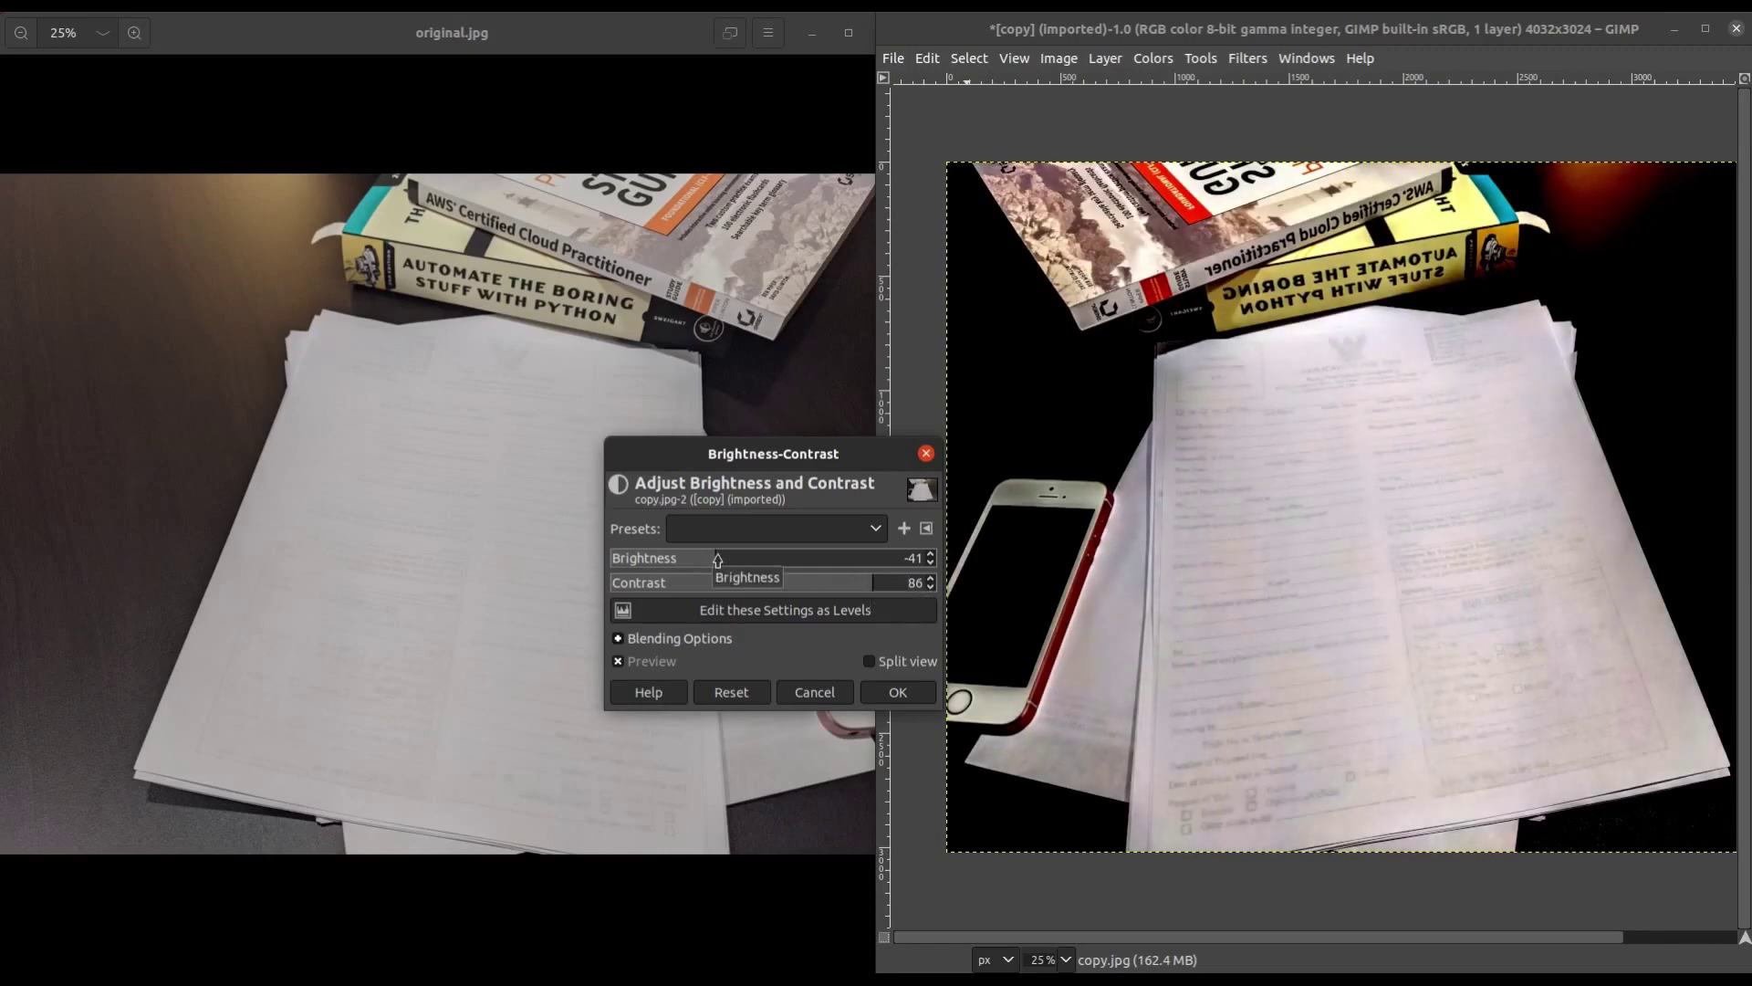
pyautogui.moveTo(714, 559); pyautogui.dragTo(680, 559)
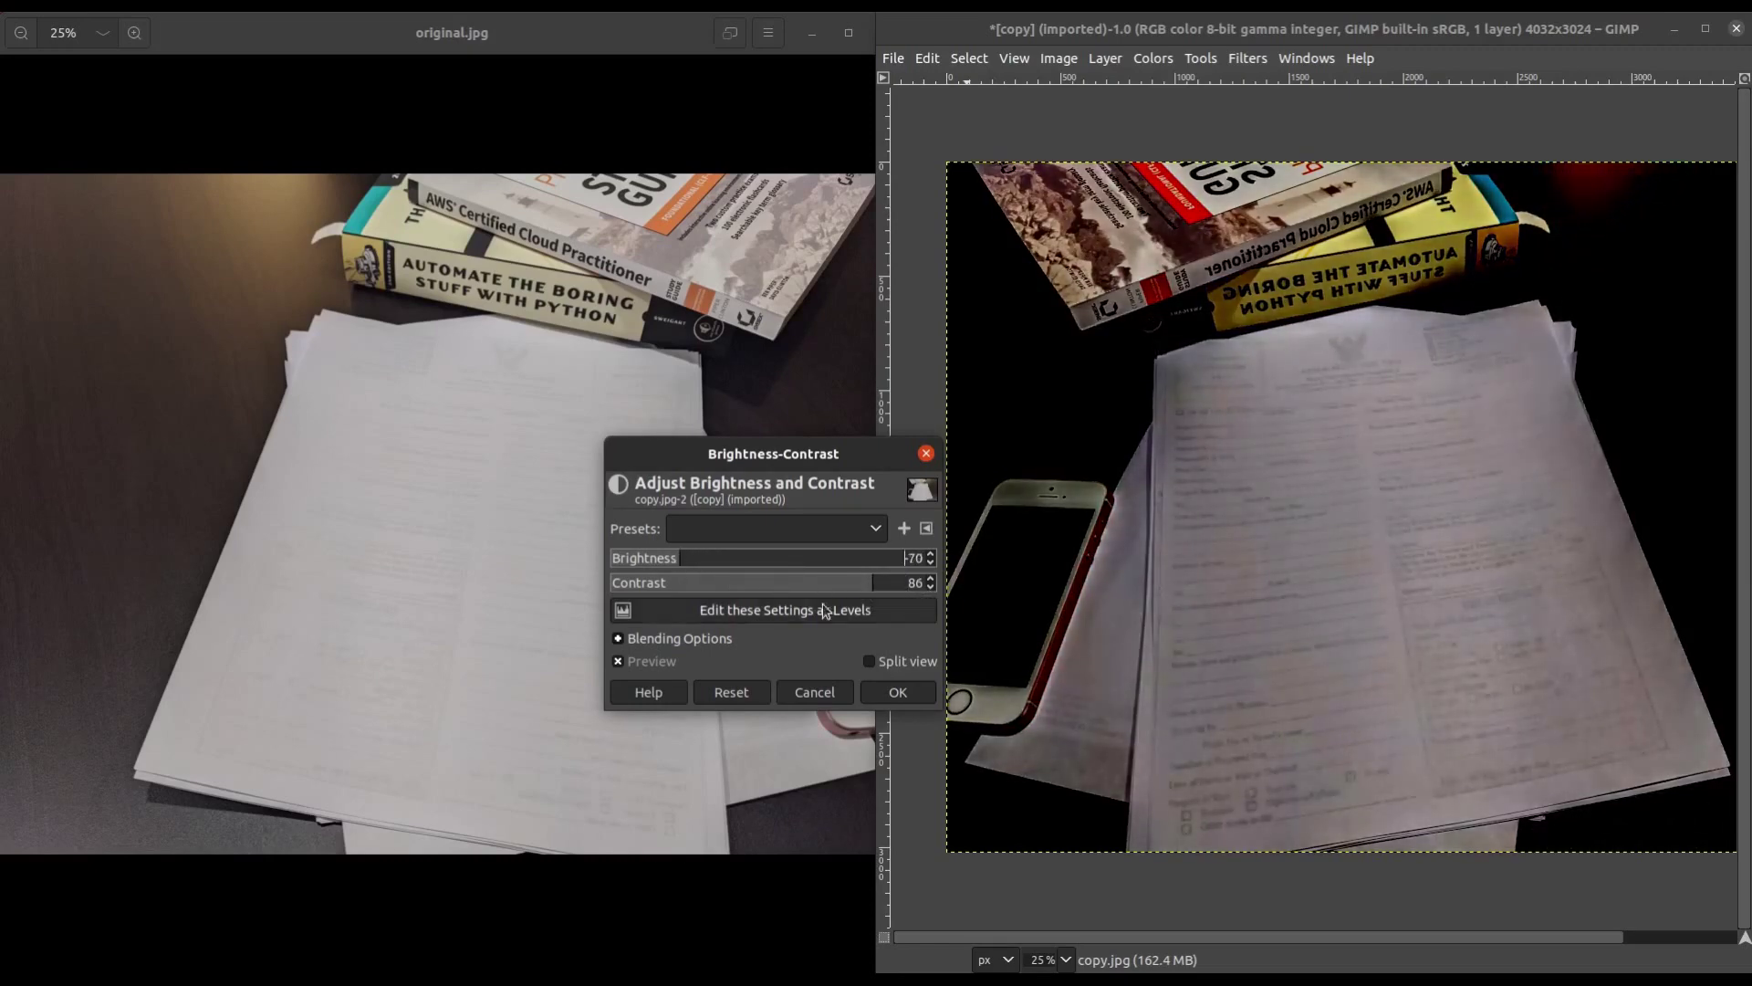
pyautogui.moveTo(876, 591); pyautogui.dragTo(900, 591)
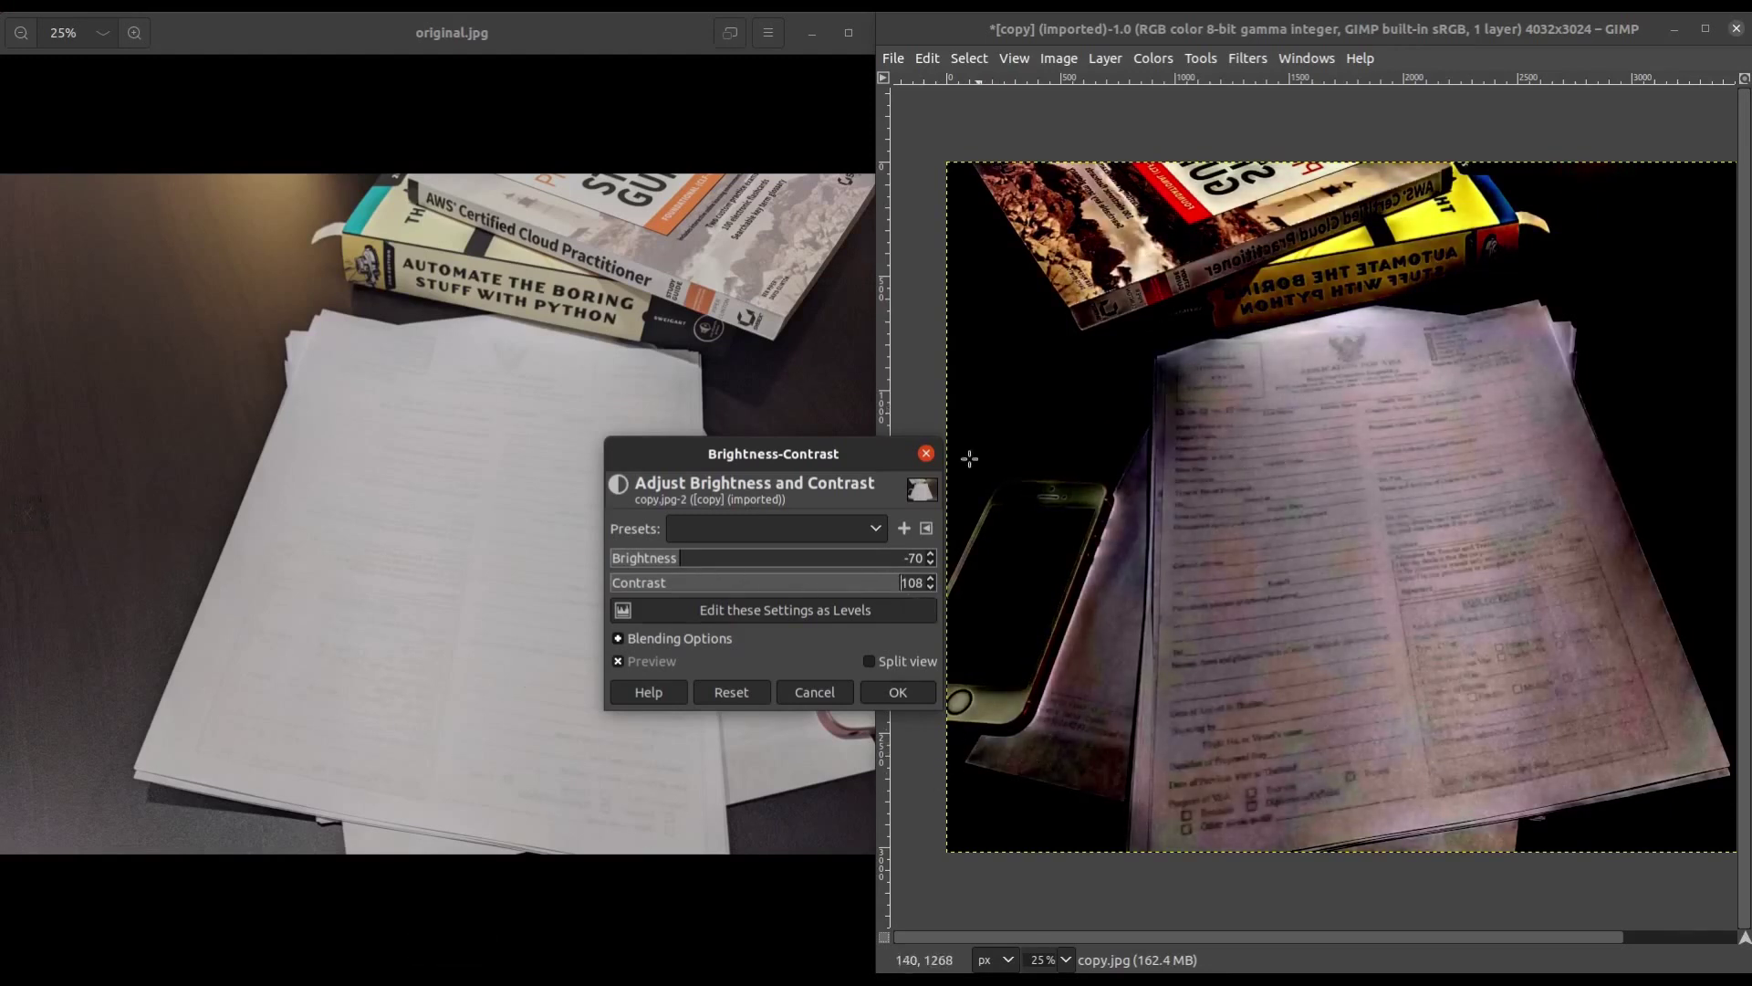
# Apply the brightness -70 / contrast 108 change and zoom in close on the form.
pyautogui.click(898, 692)
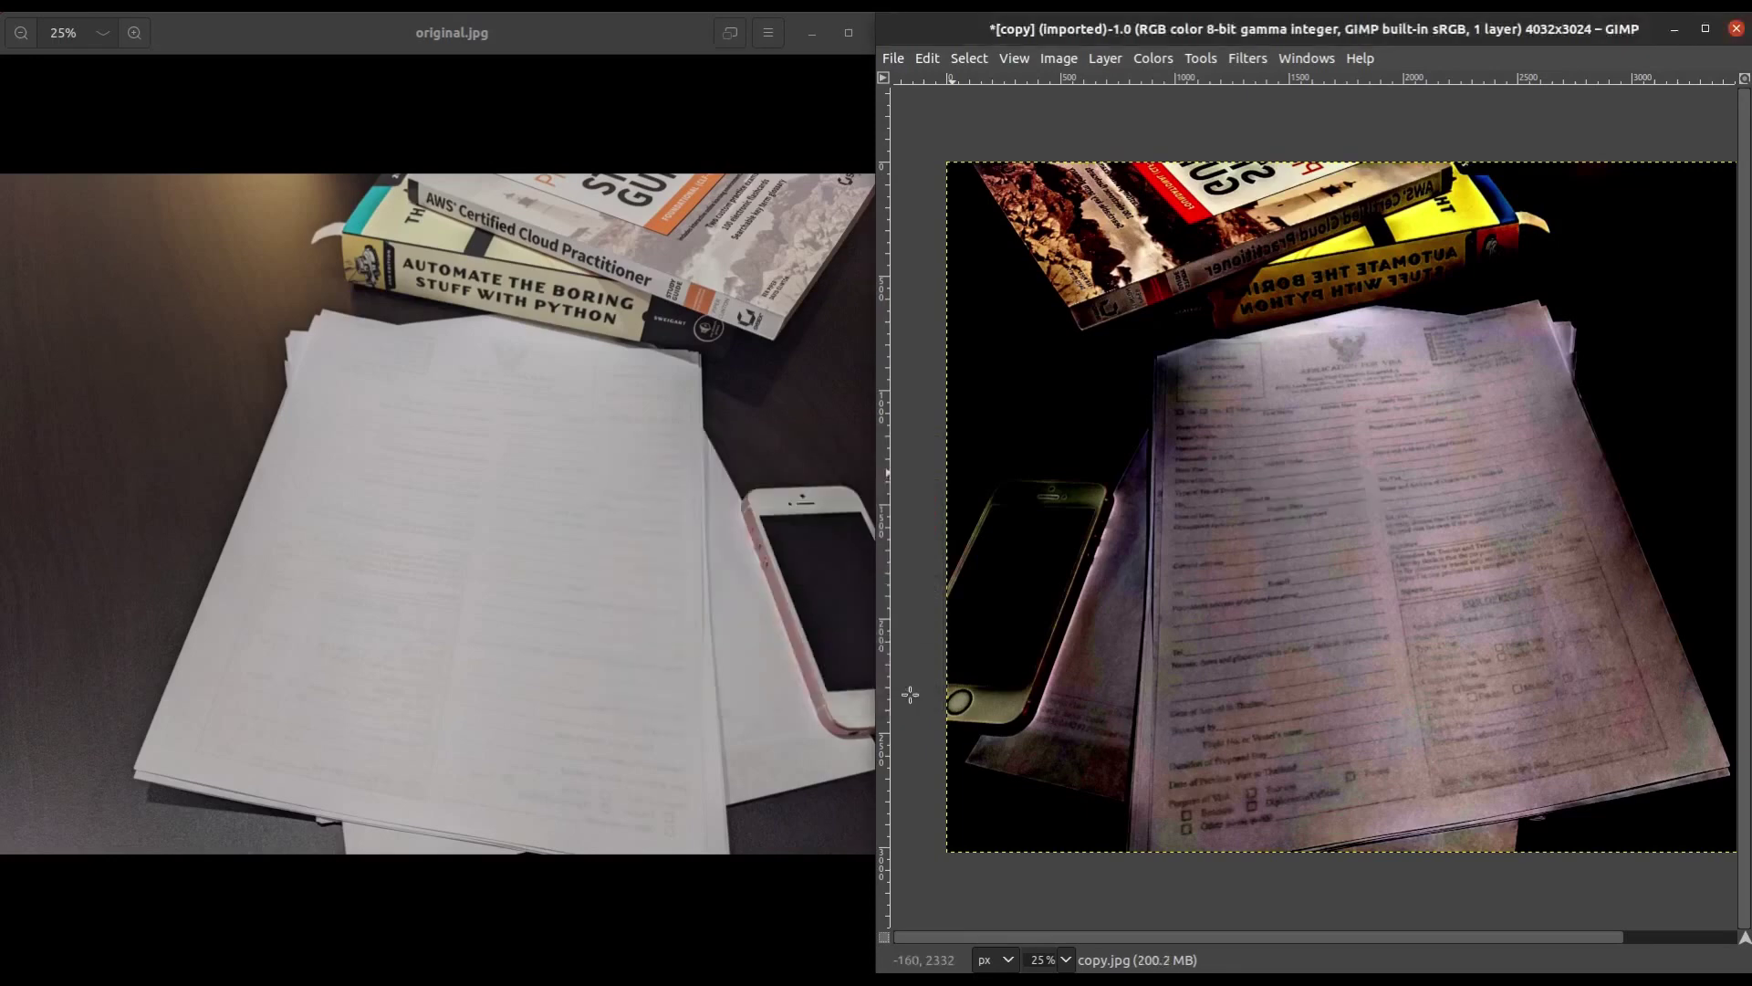
pyautogui.scroll(3, 1303, 379)
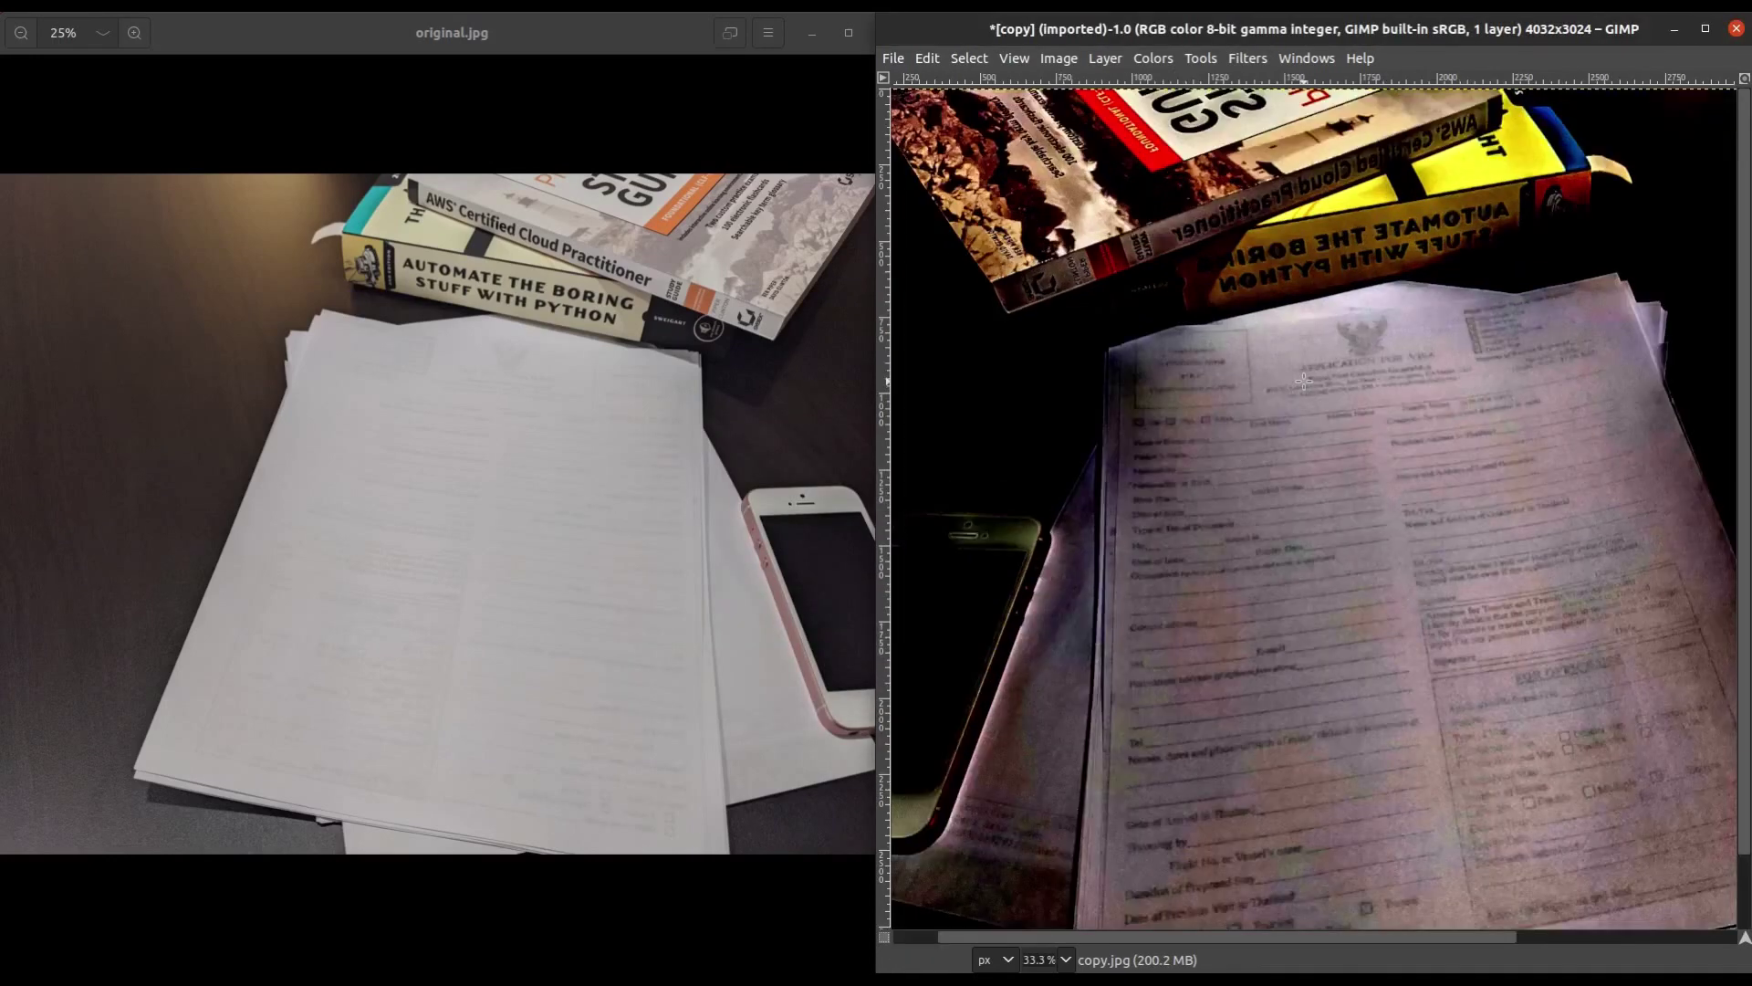
pyautogui.scroll(1, 1303, 380)
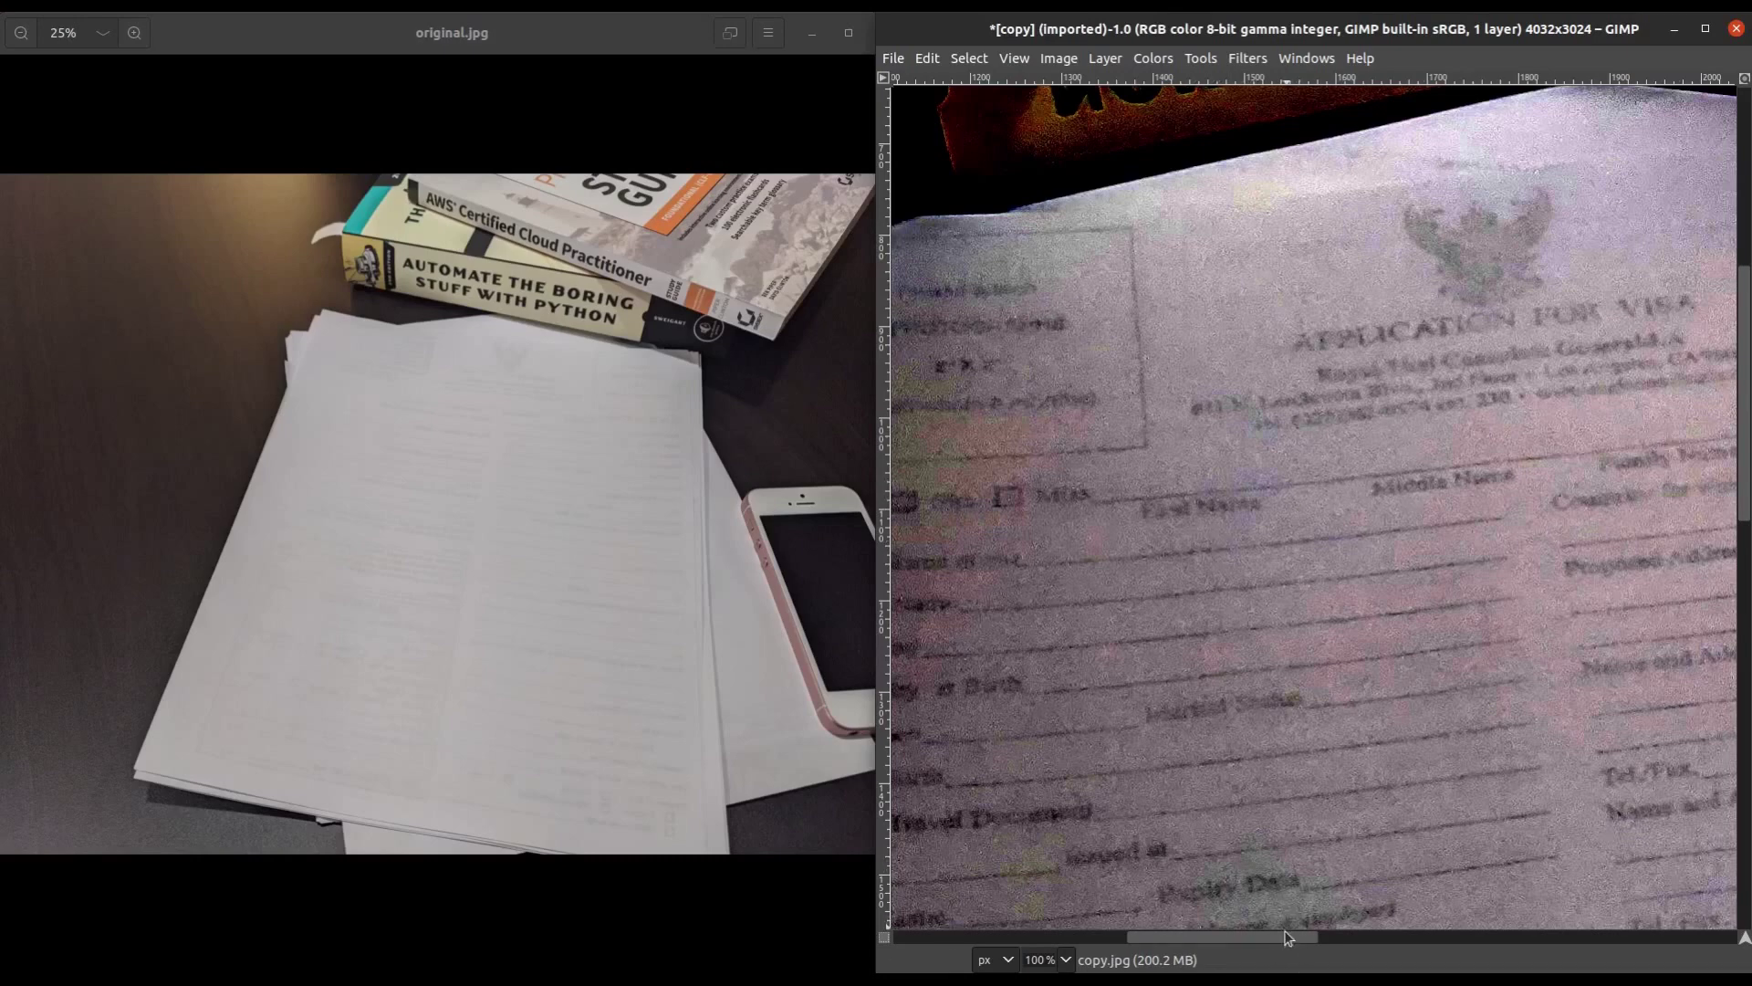
pyautogui.moveTo(1291, 935); pyautogui.dragTo(1232, 931)
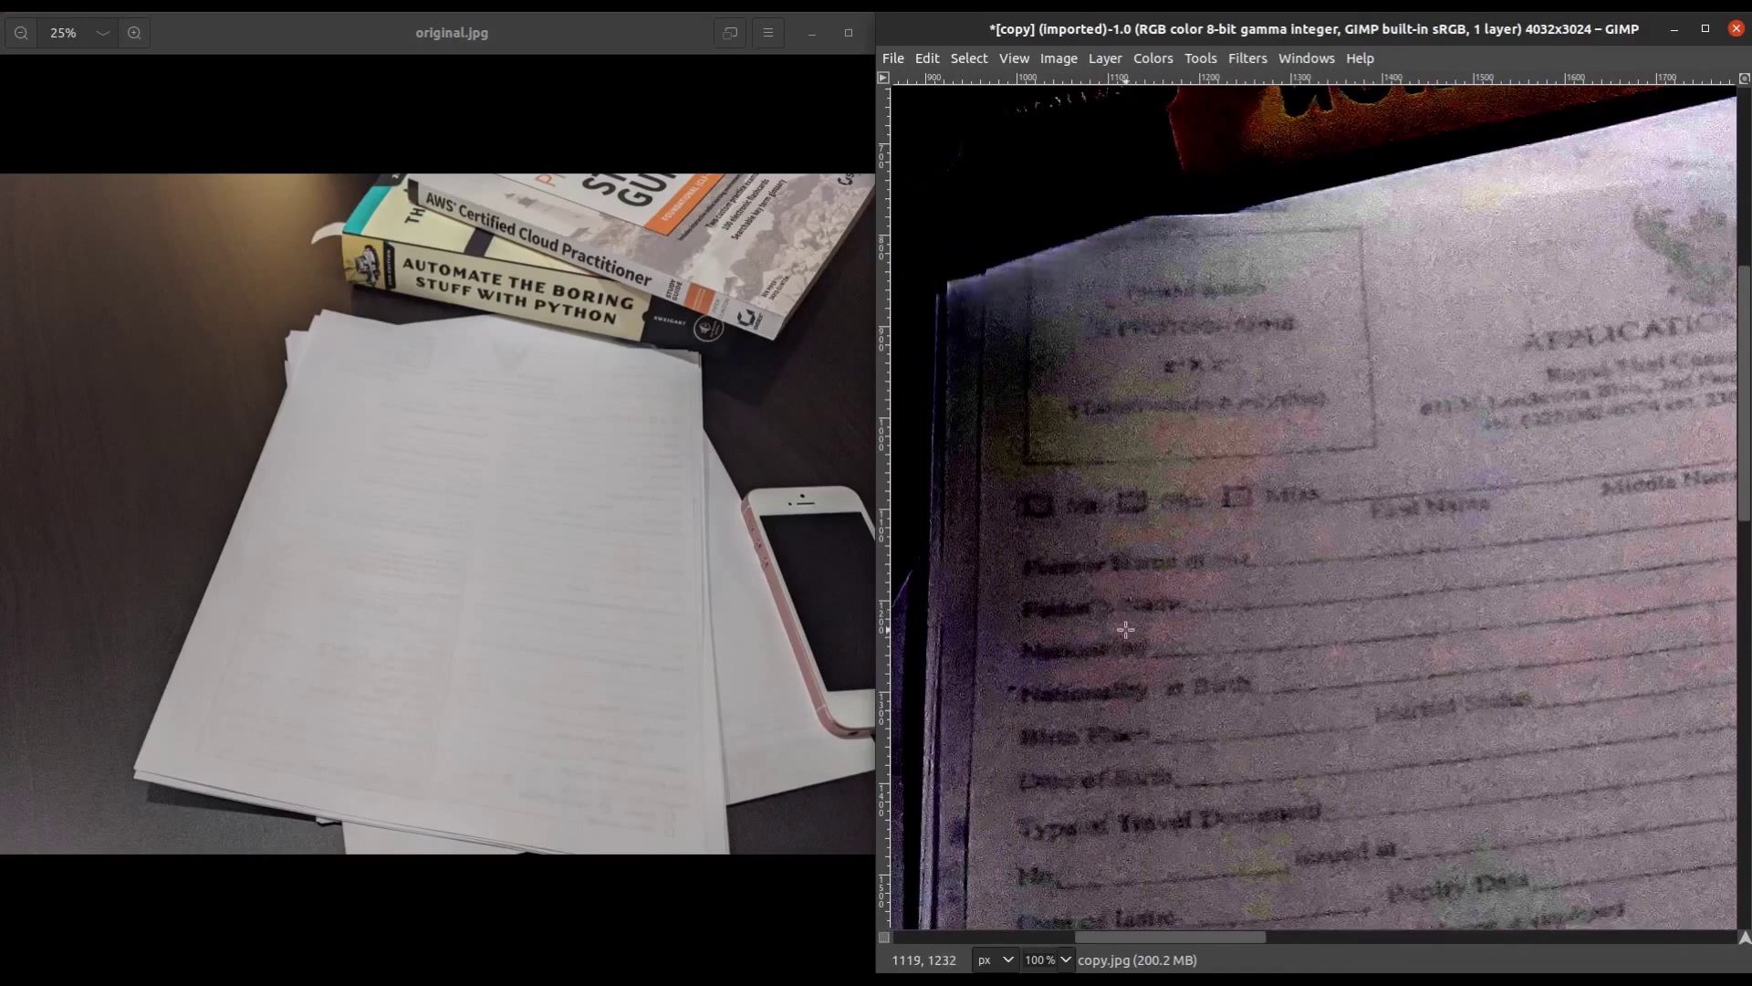
# Read down the form to confirm lines like 'Date of Arrival in Thailand' are legible.
pyautogui.scroll(-5, 1163, 693)
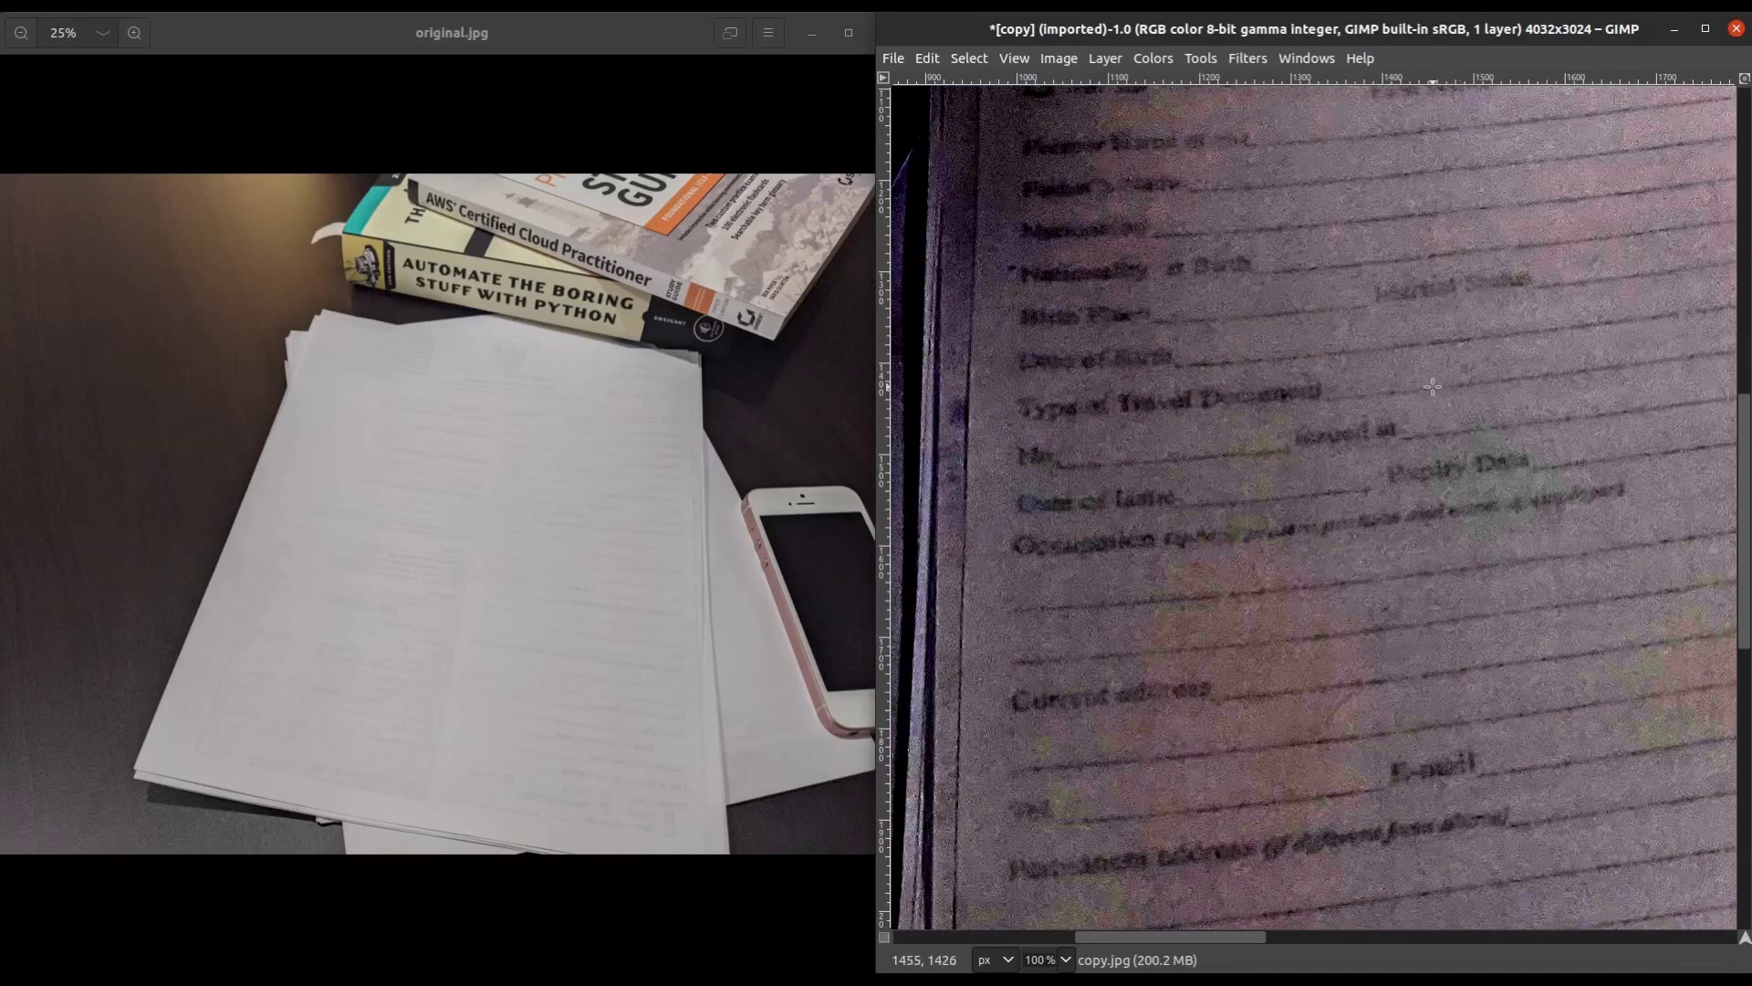
pyautogui.scroll(3, 1417, 356)
pyautogui.scroll(-3, 1506, 703)
pyautogui.scroll(-5, 1384, 539)
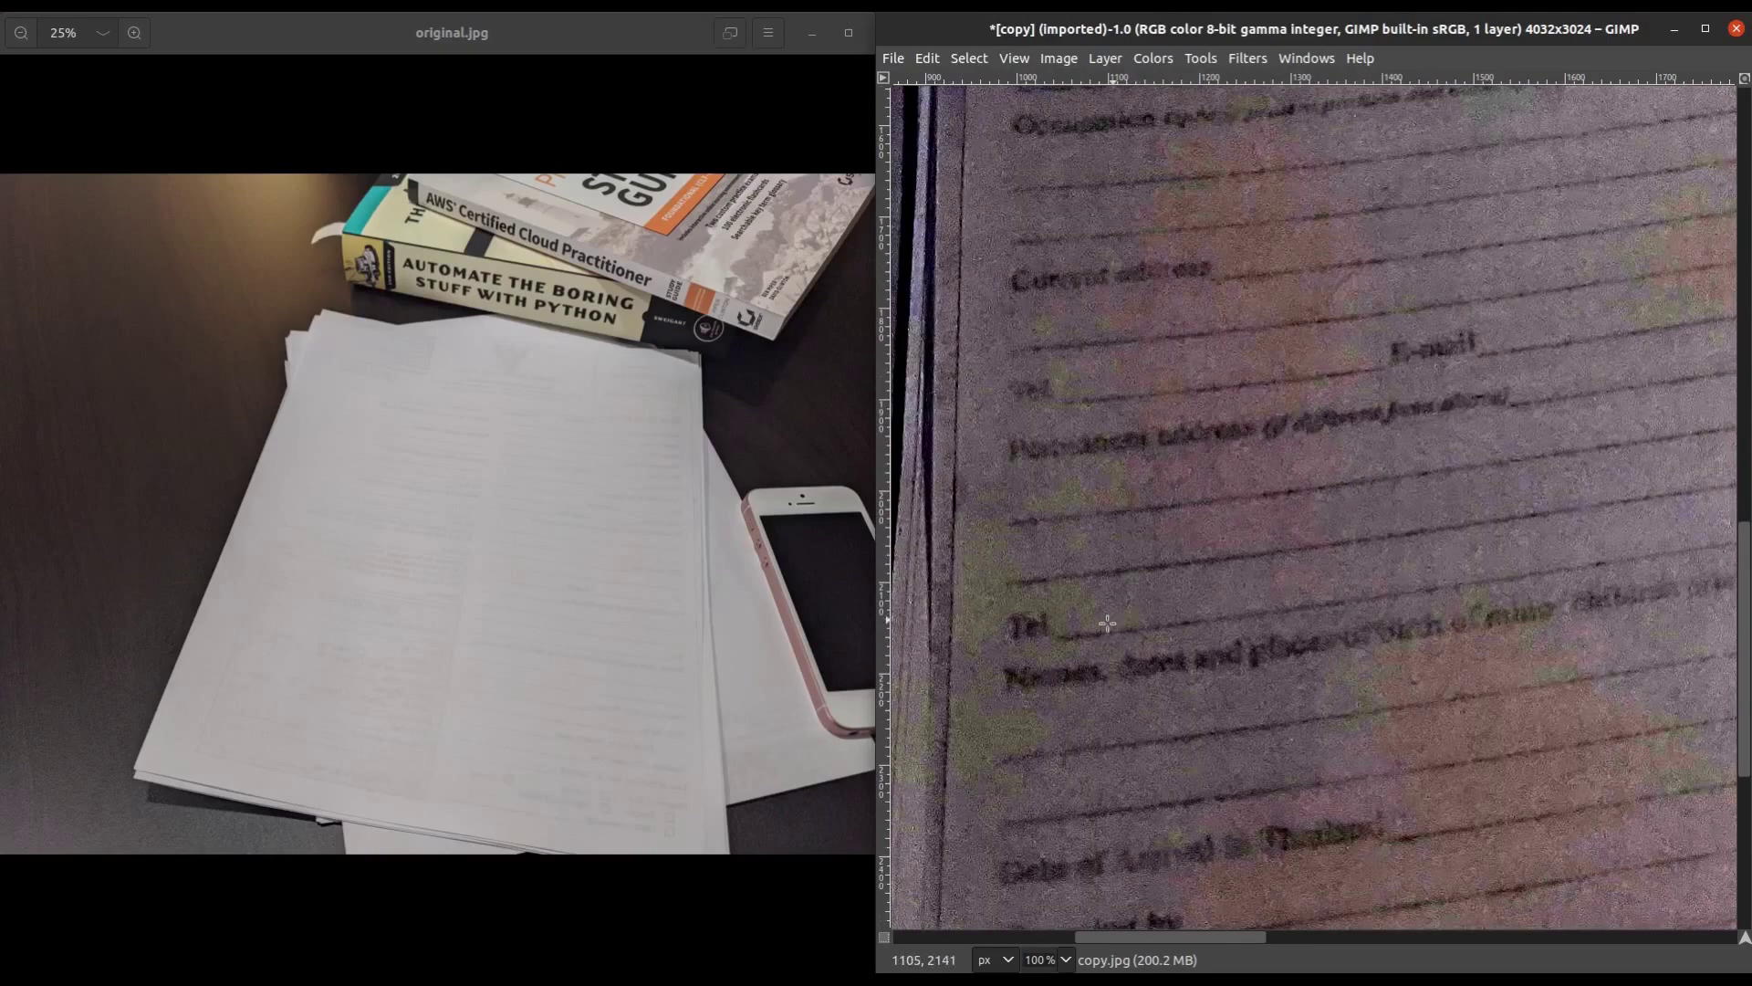
pyautogui.scroll(-5, 1426, 647)
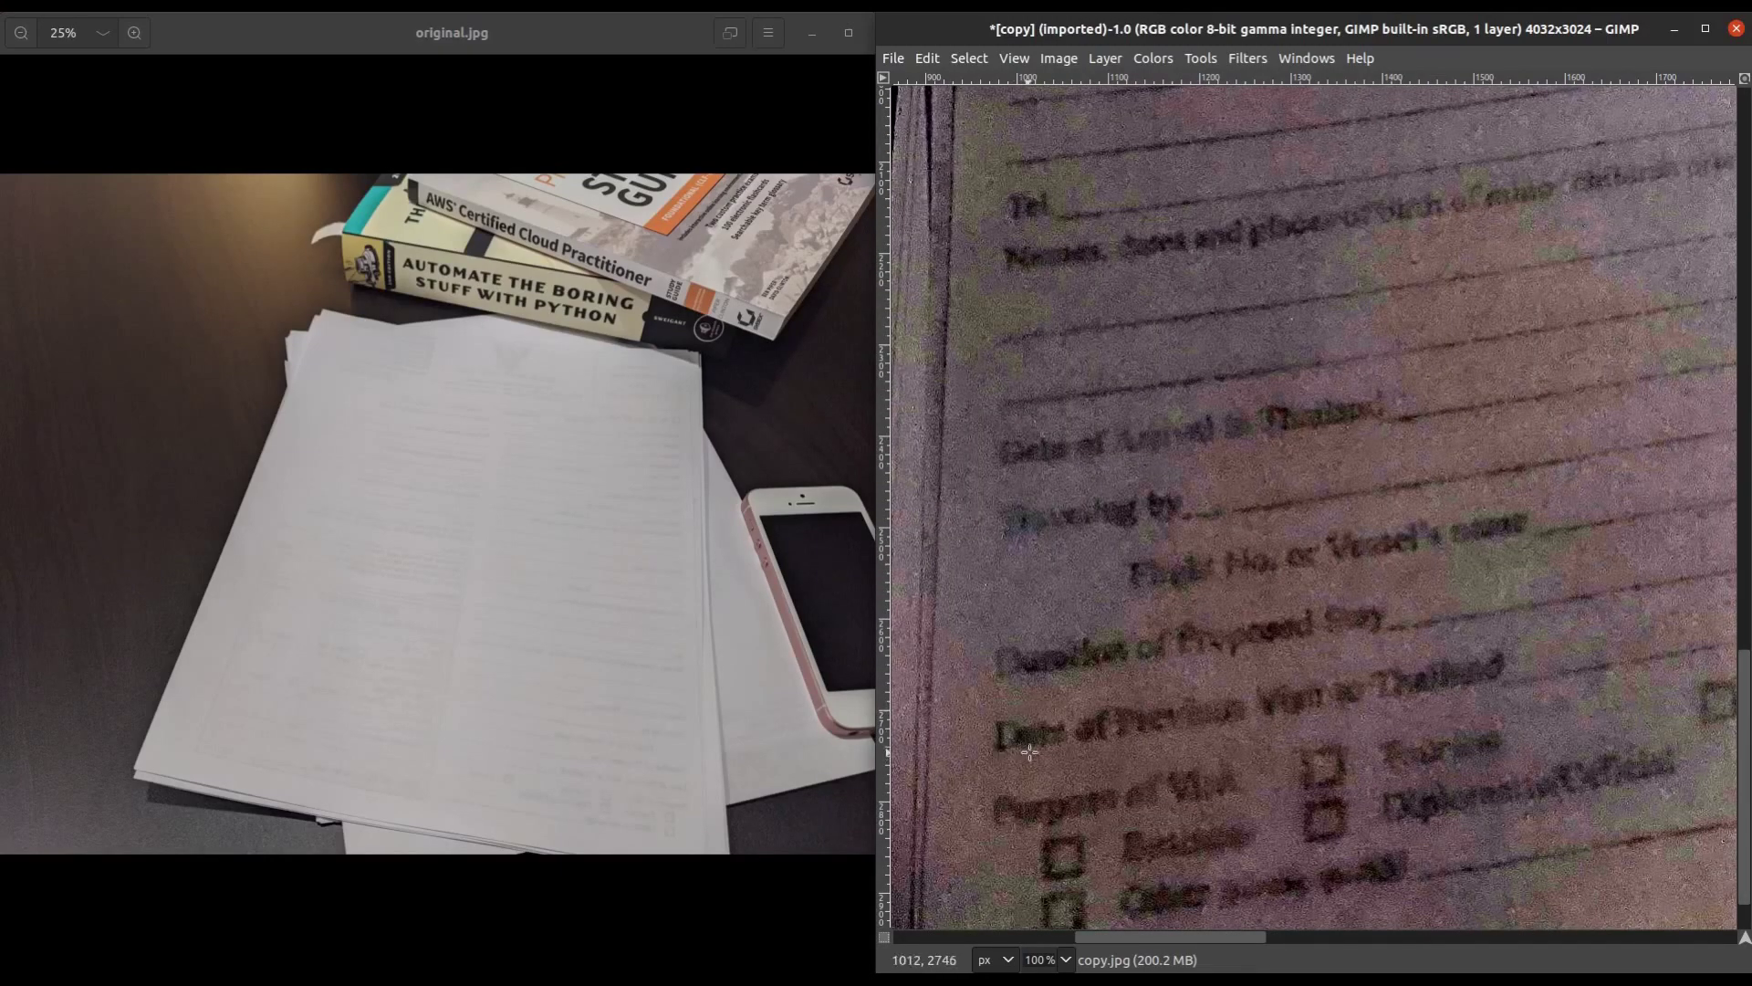
pyautogui.scroll(20, 1435, 704)
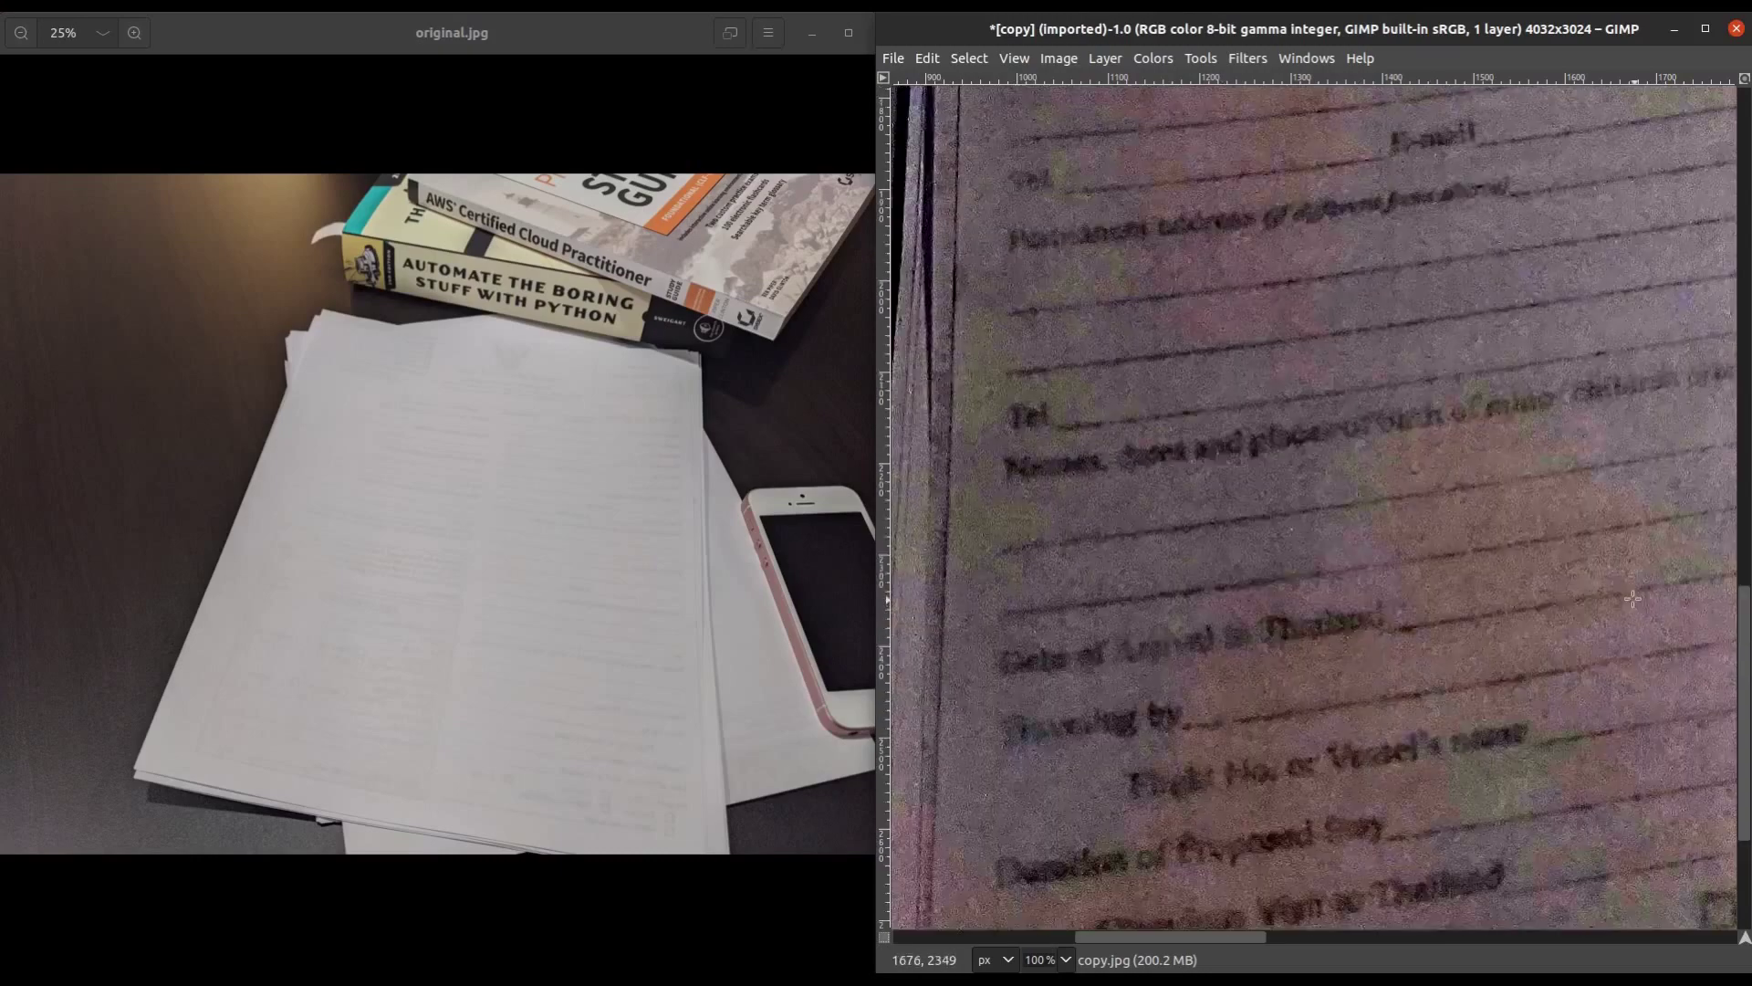
pyautogui.scroll(-3, 1542, 822)
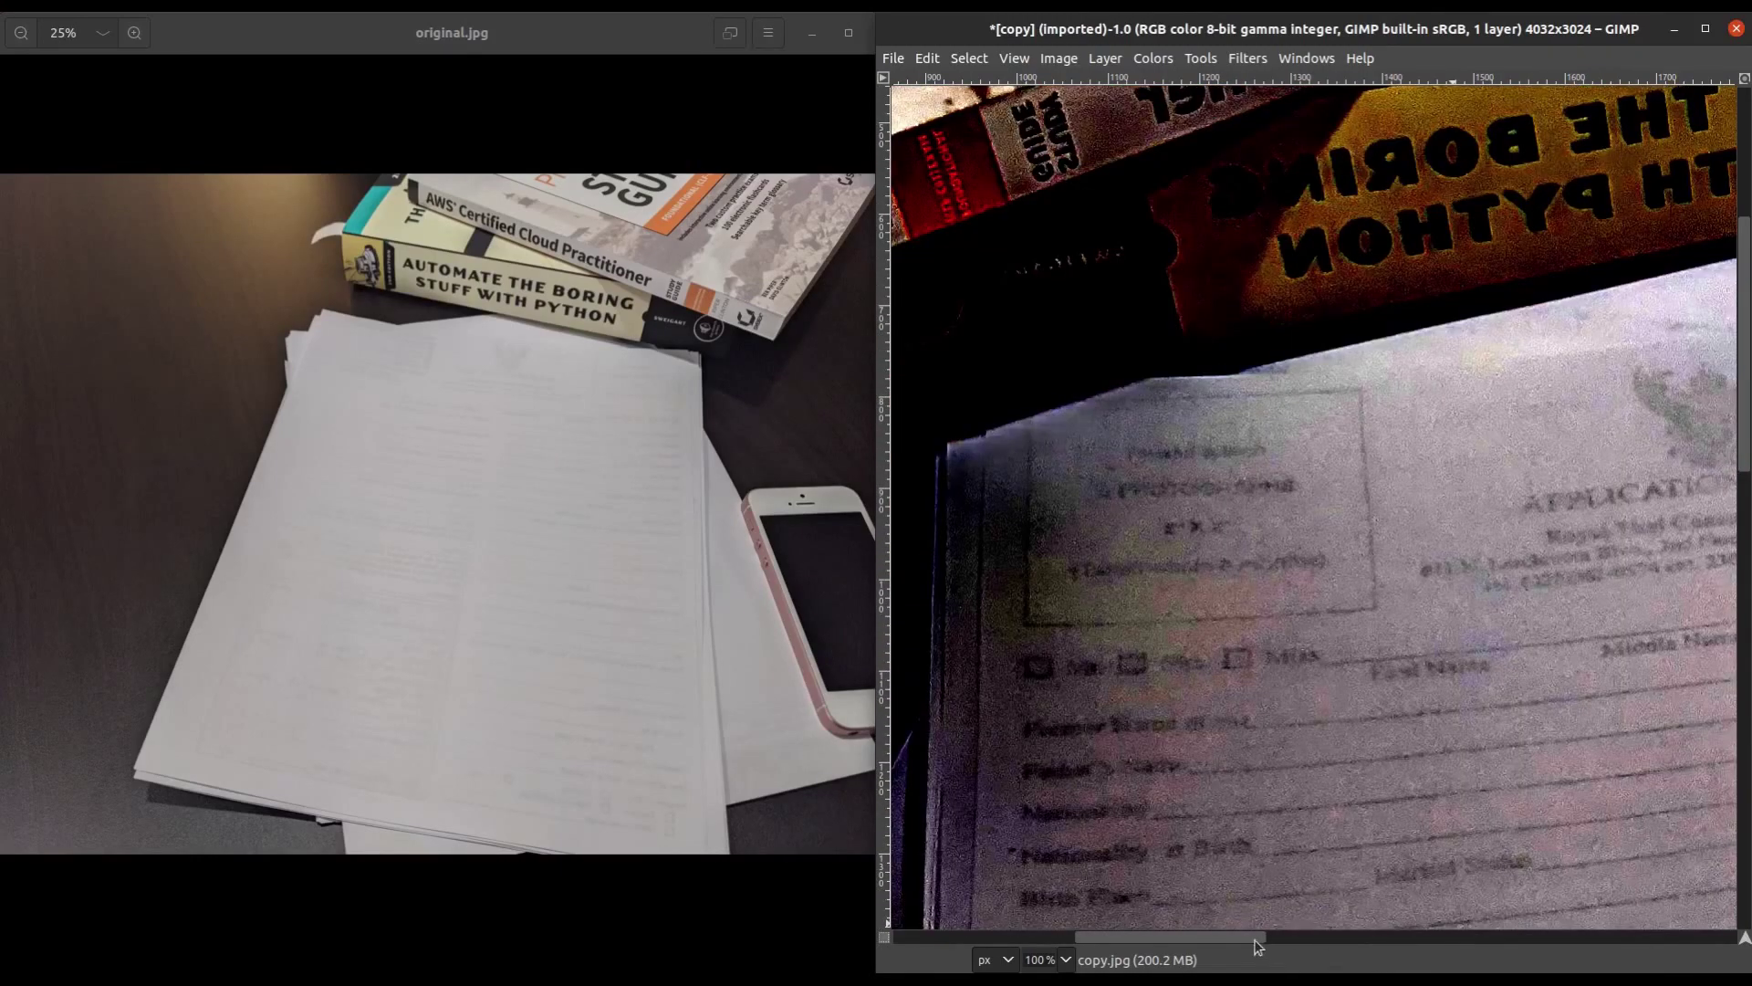
pyautogui.hscroll(5, 1264, 940)
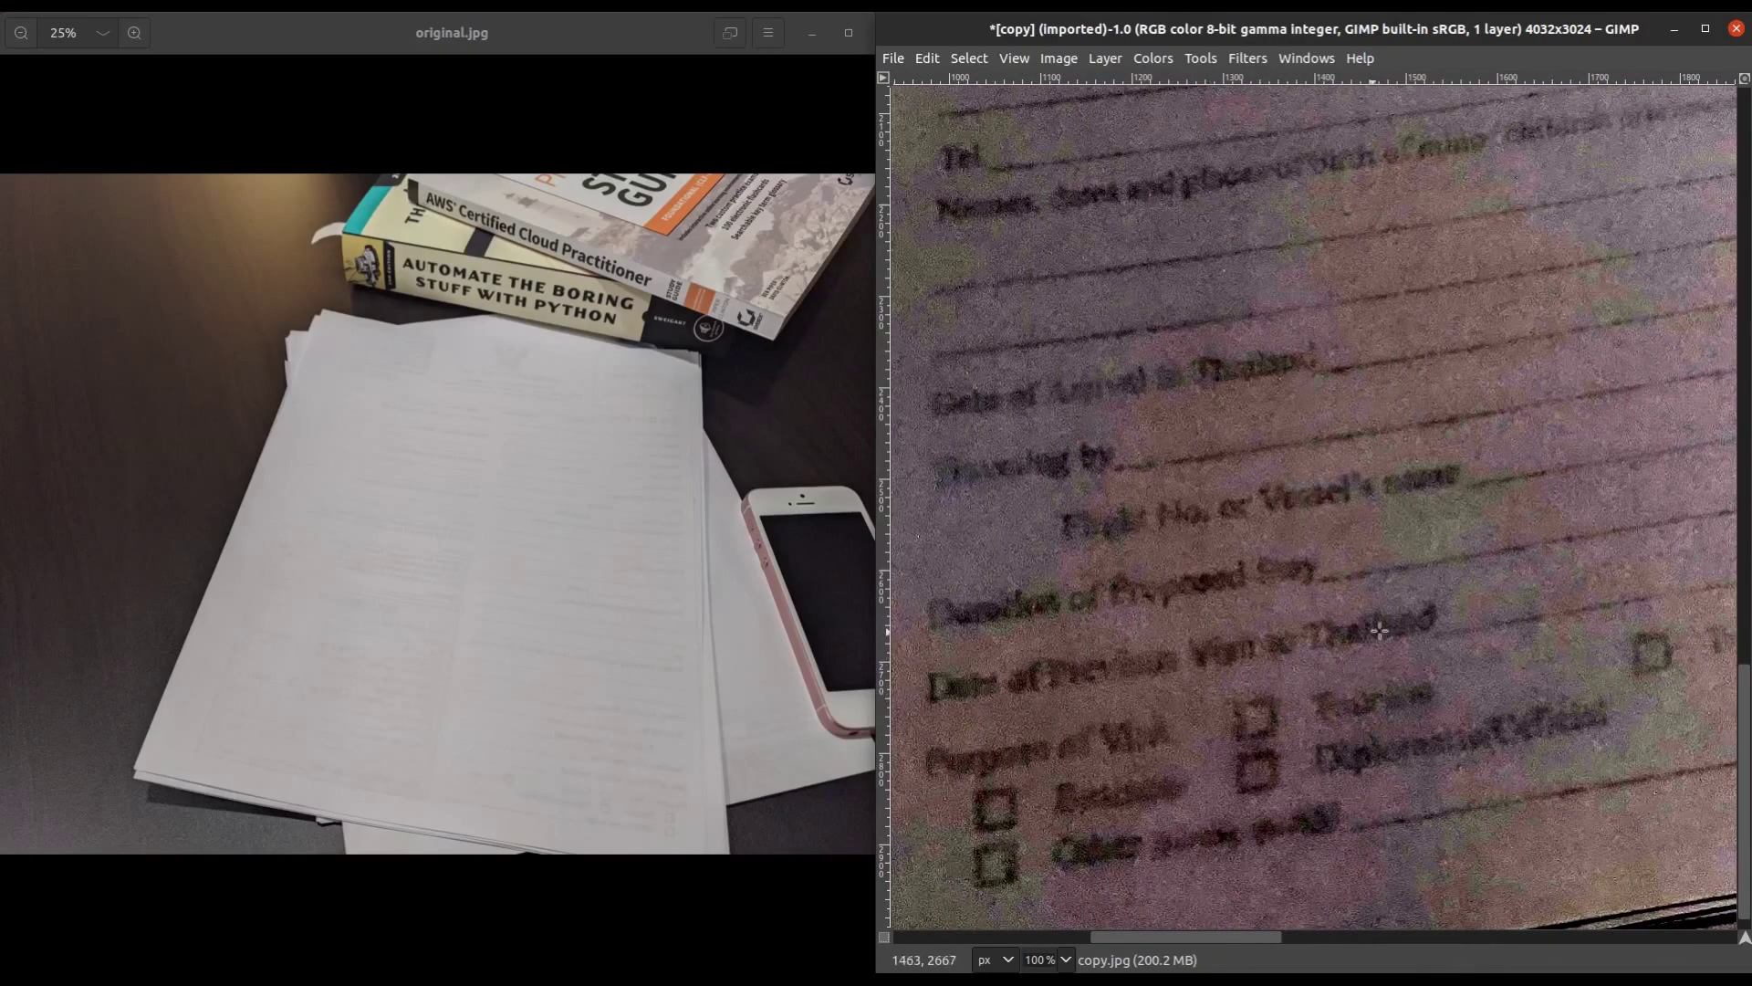
# Pan across the visa form to reach its header and upper fields.
pyautogui.scroll(5, 1548, 636)
pyautogui.scroll(8, 1548, 636)
pyautogui.scroll(-2, 1548, 636)
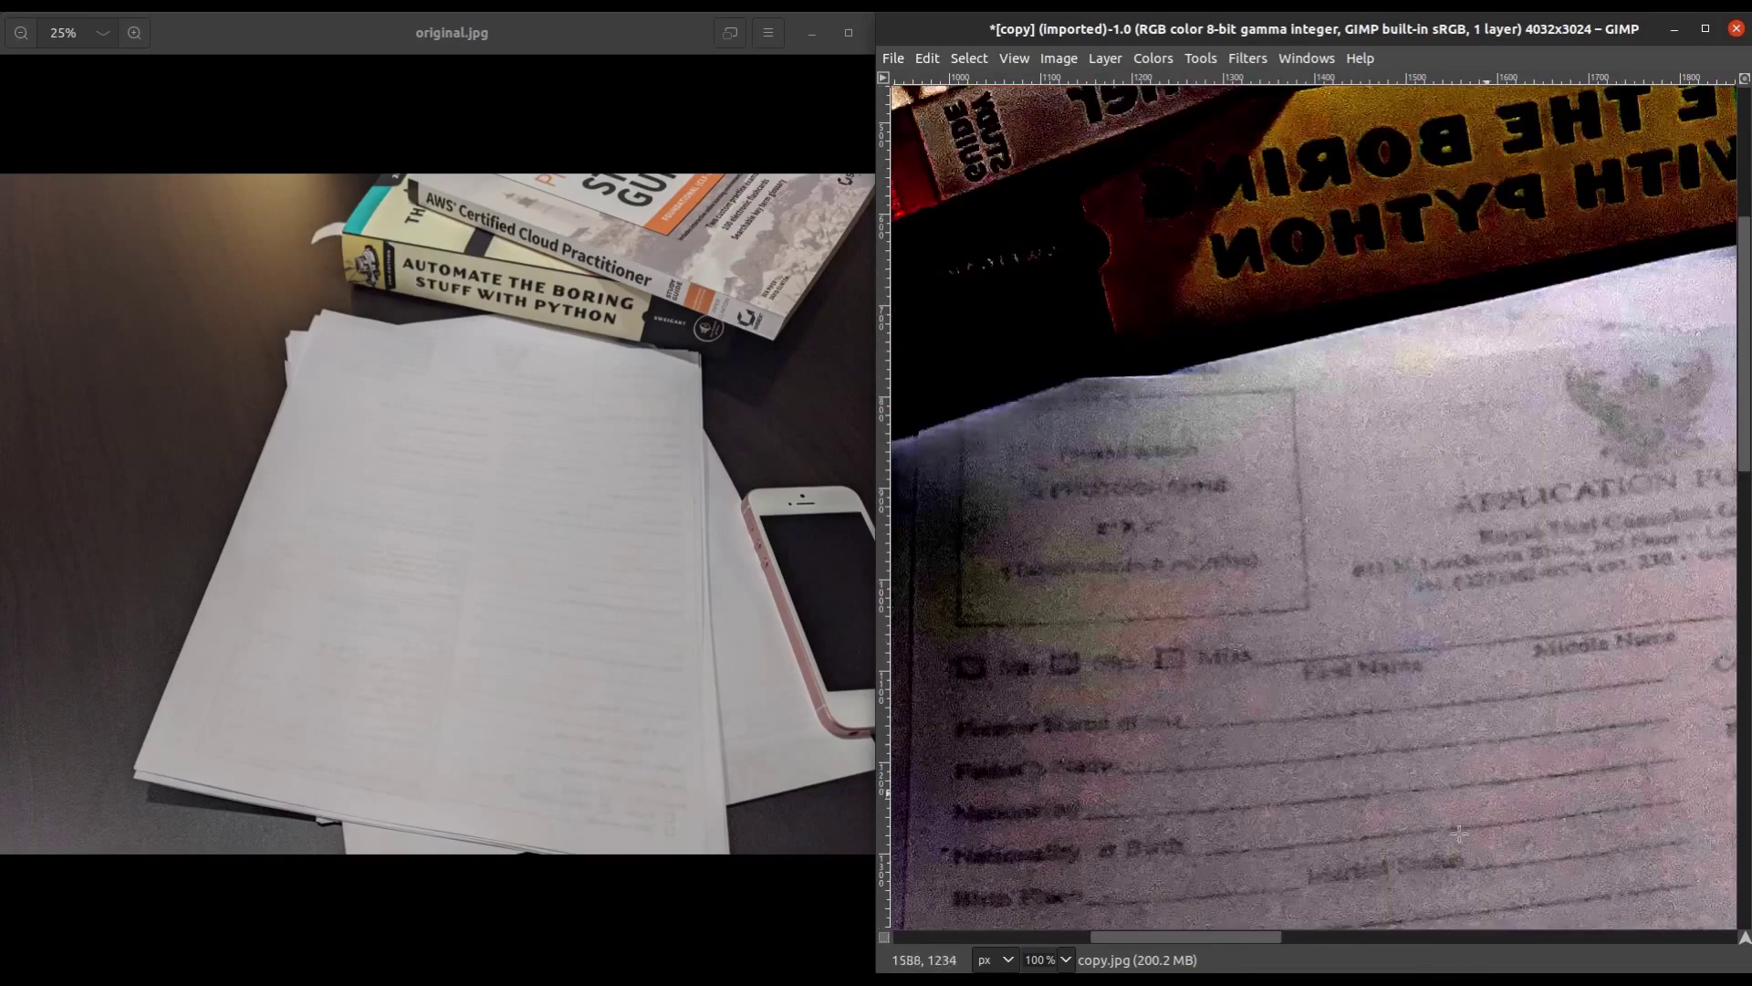
pyautogui.moveTo(1270, 940); pyautogui.dragTo(1340, 933)
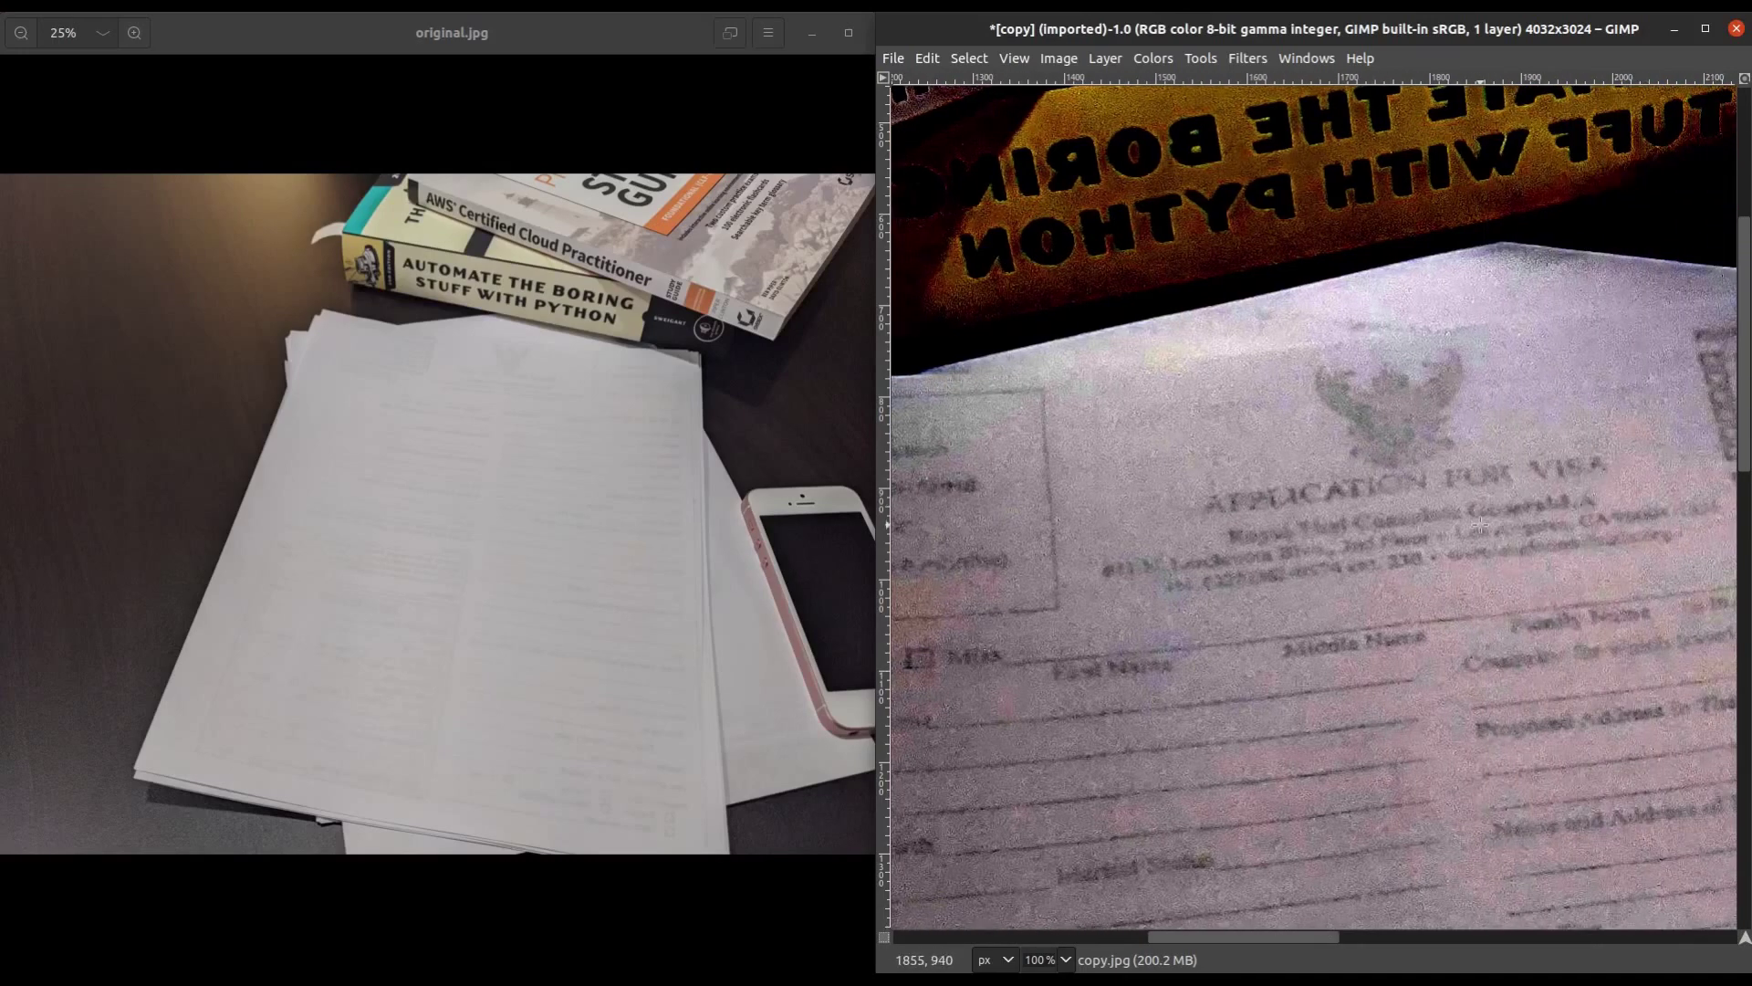
pyautogui.scroll(-2, 1506, 483)
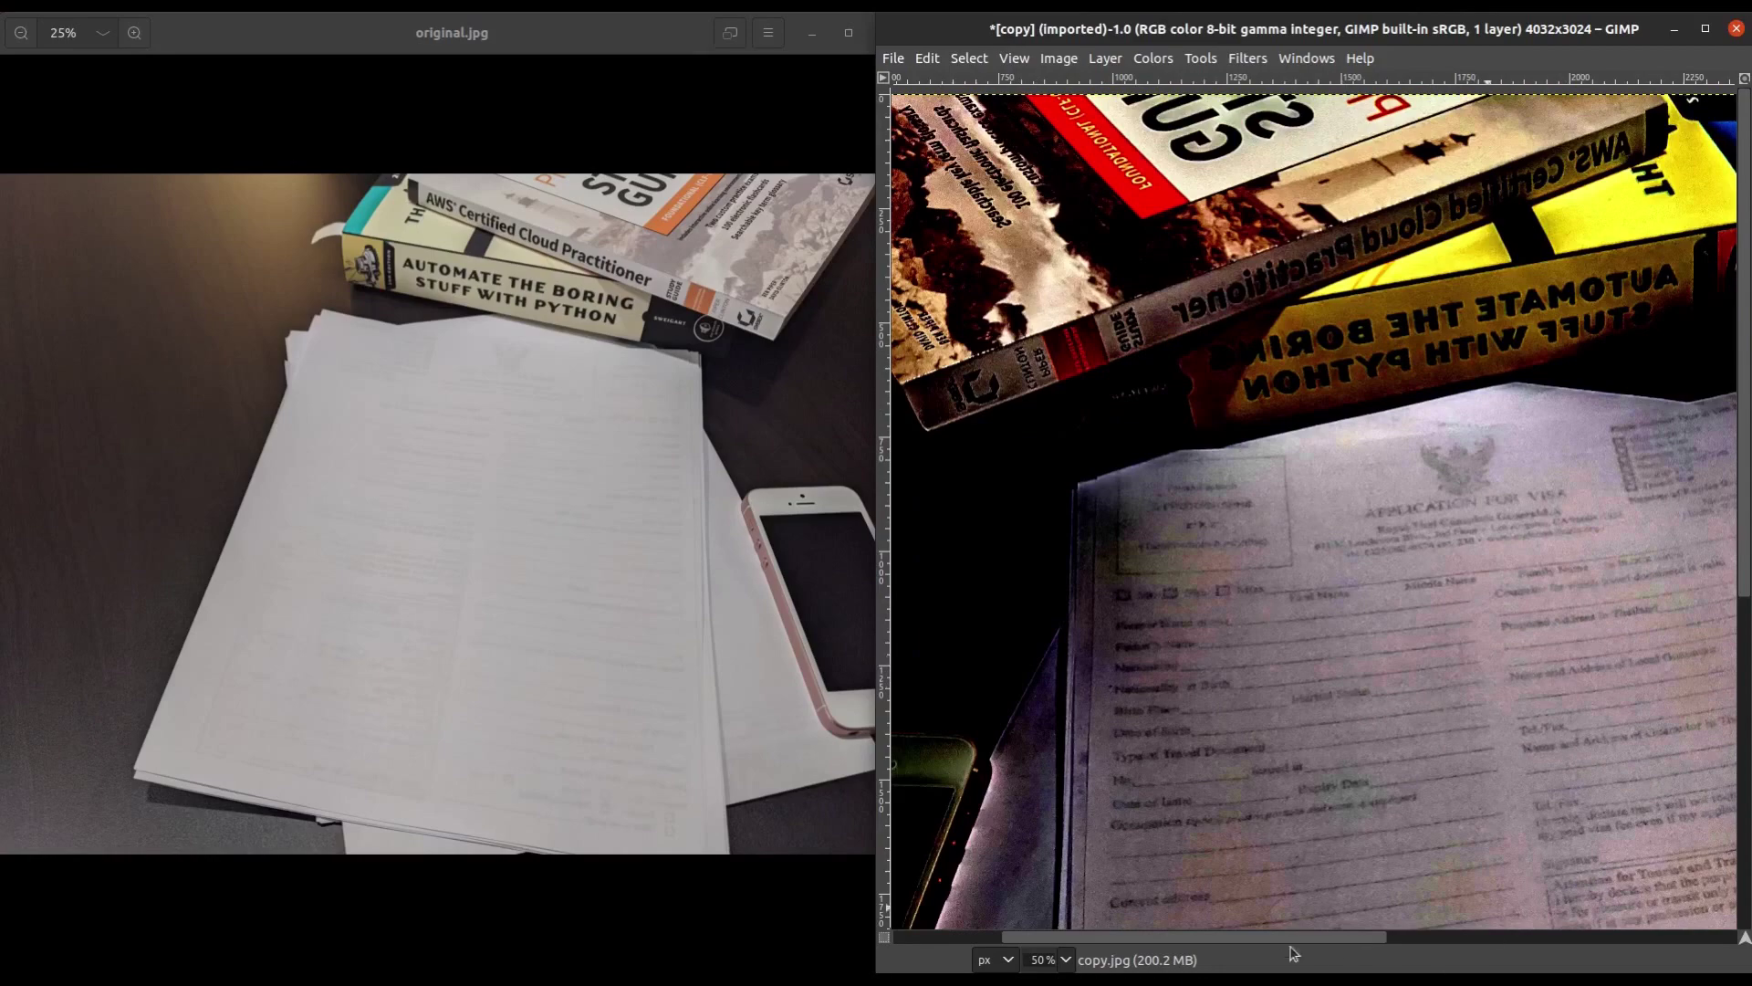
pyautogui.moveTo(1282, 938); pyautogui.dragTo(1358, 940)
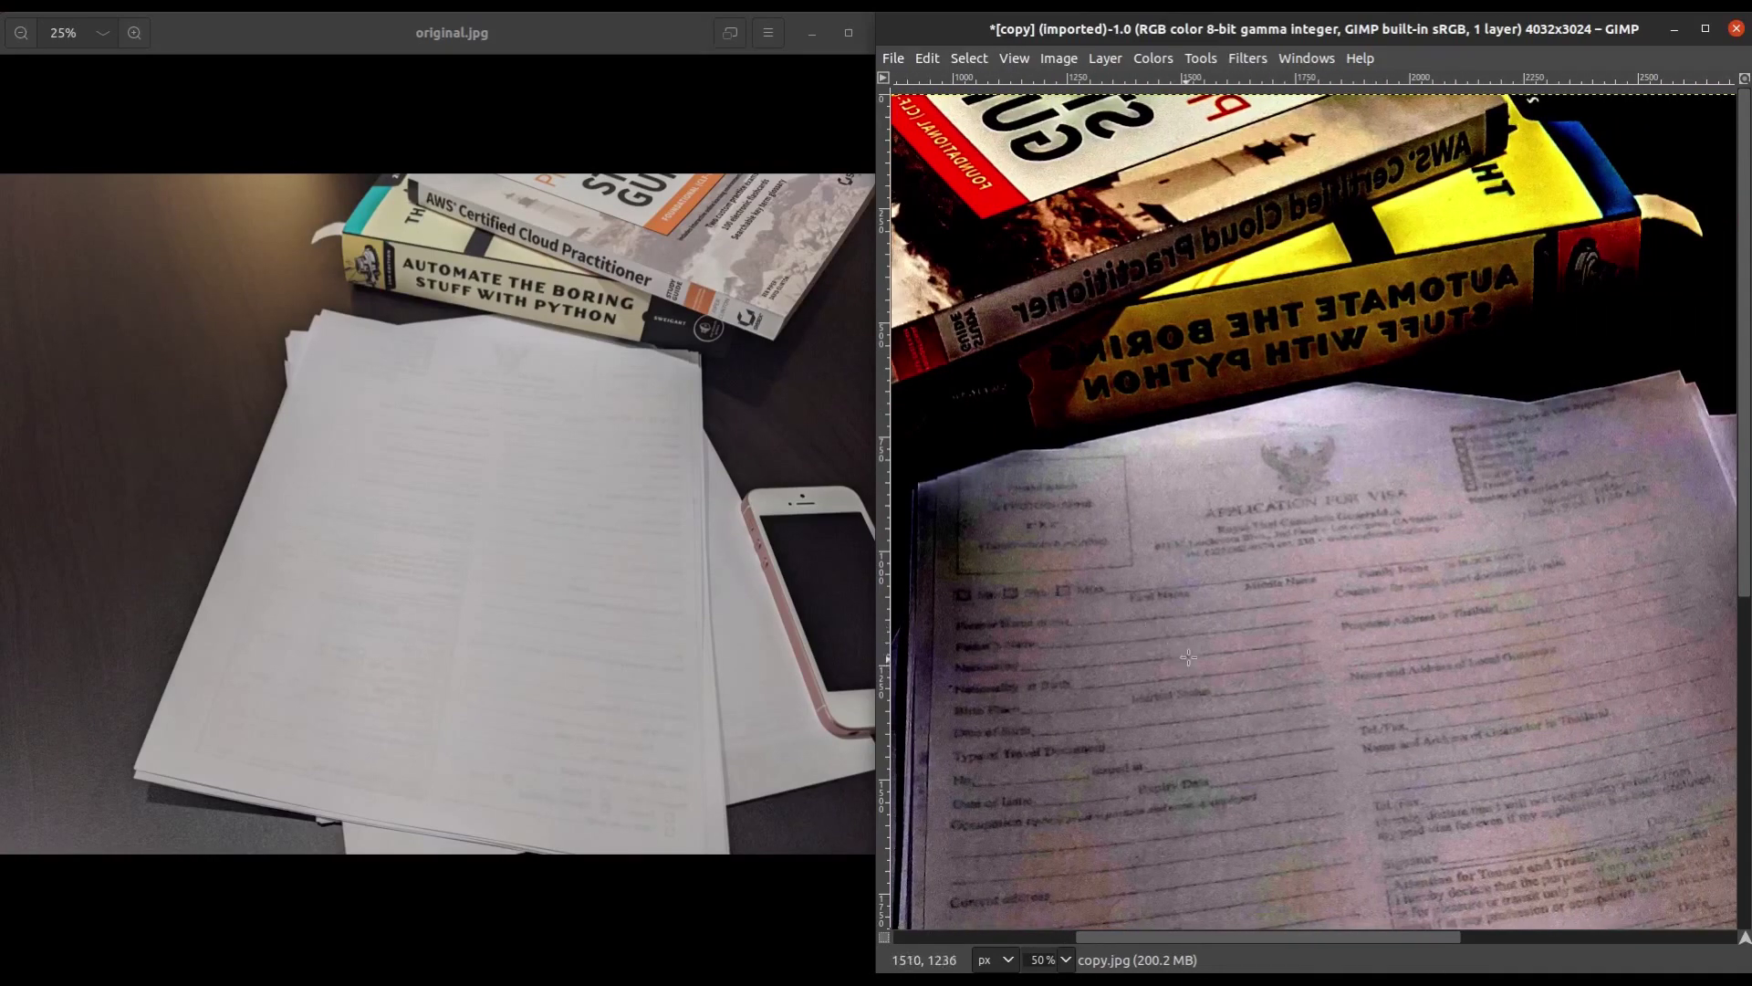
# Inspect the header at 100% zoom, then zoom out to 50% to view the whole form.
pyautogui.press('1')
pyautogui.moveTo(1239, 937); pyautogui.dragTo(1170, 937)
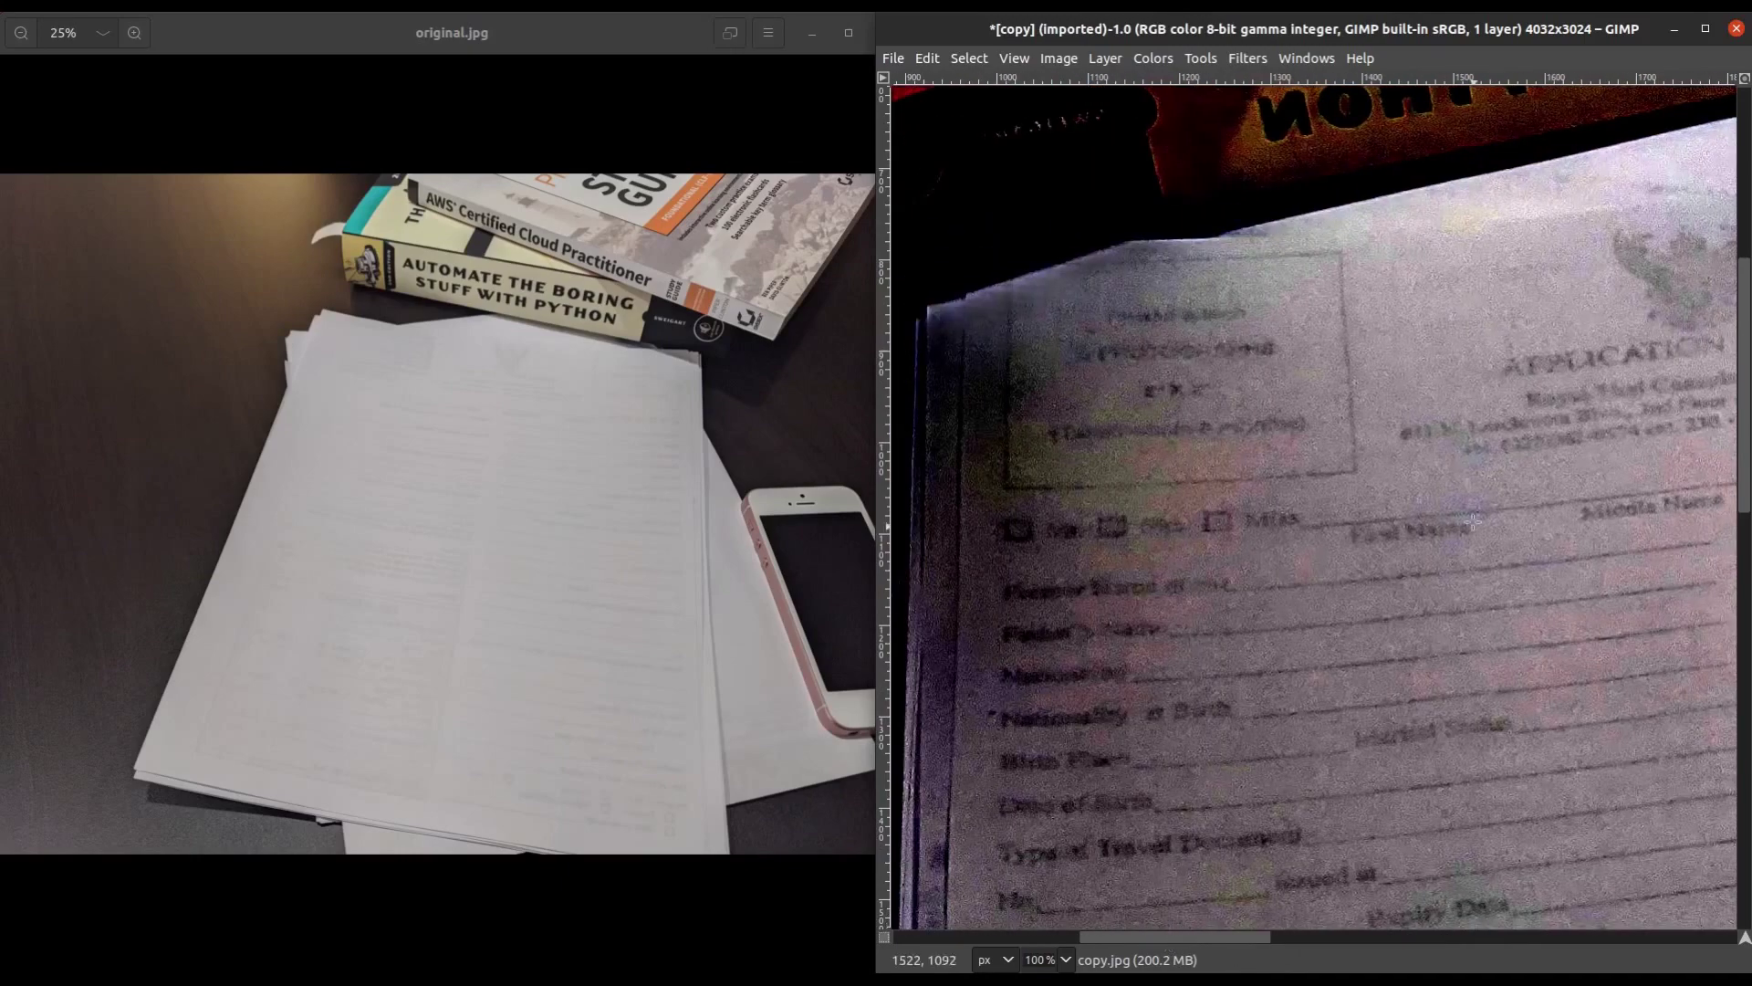
pyautogui.scroll(-7, 1538, 609)
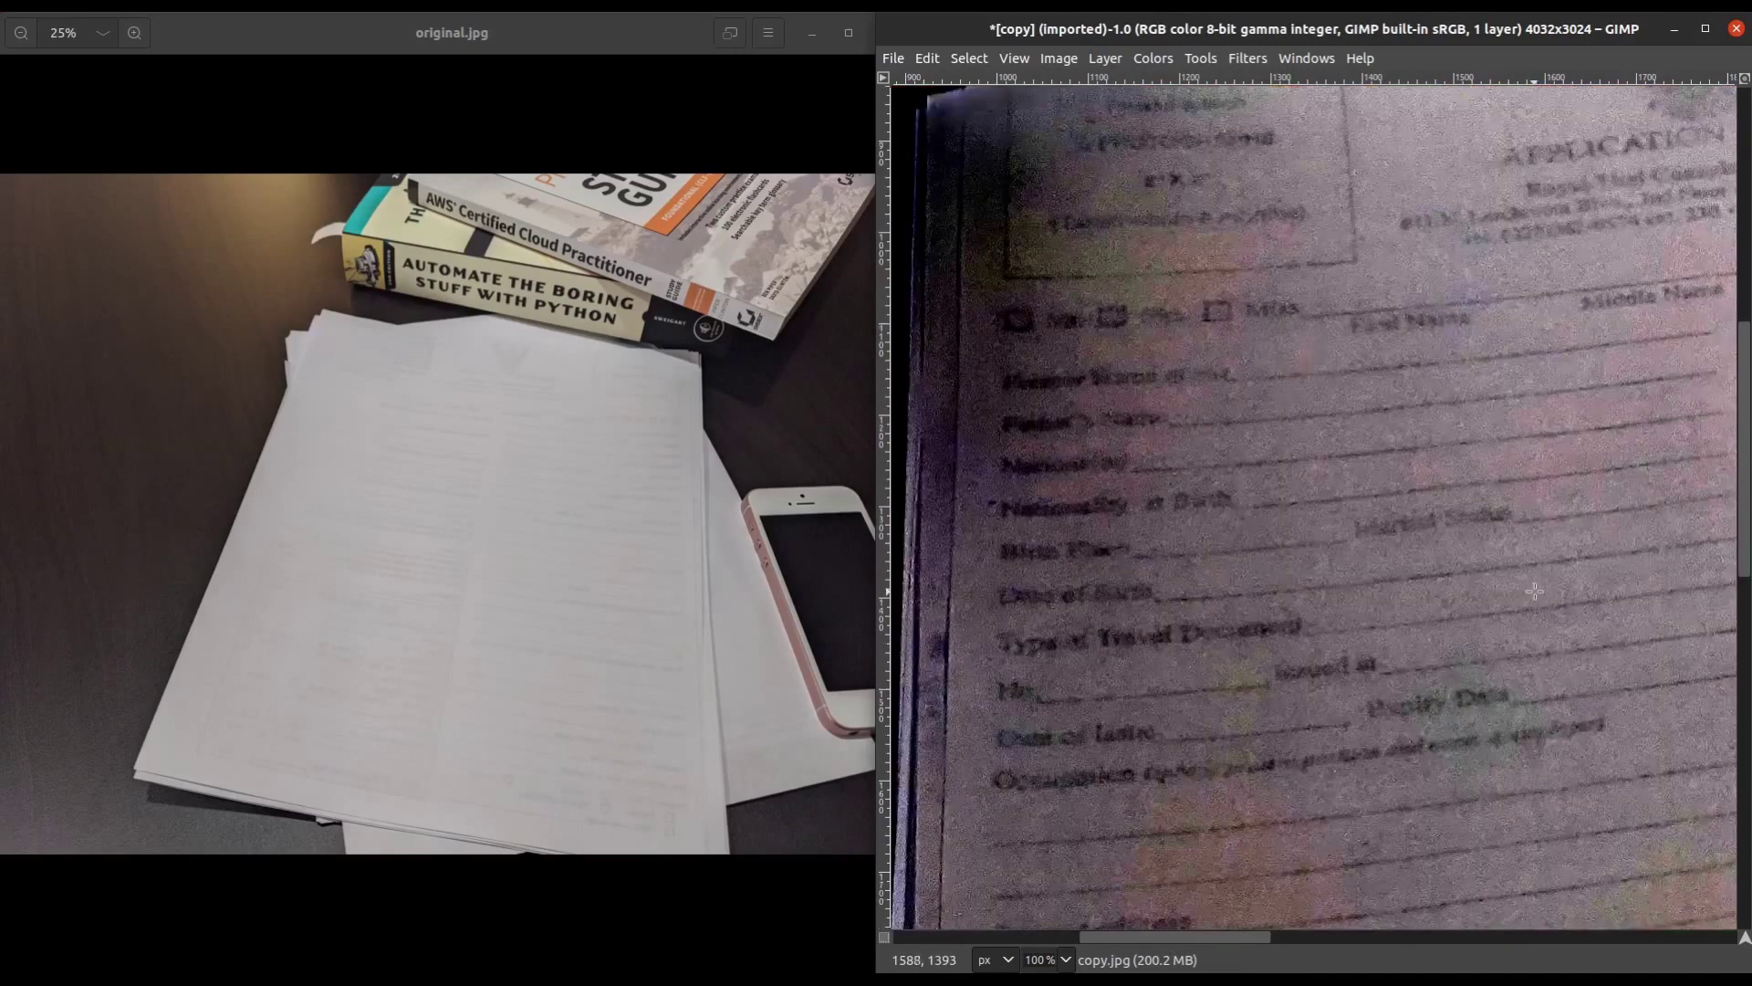
pyautogui.scroll(5, 1551, 603)
pyautogui.moveTo(1237, 937); pyautogui.dragTo(1295, 939)
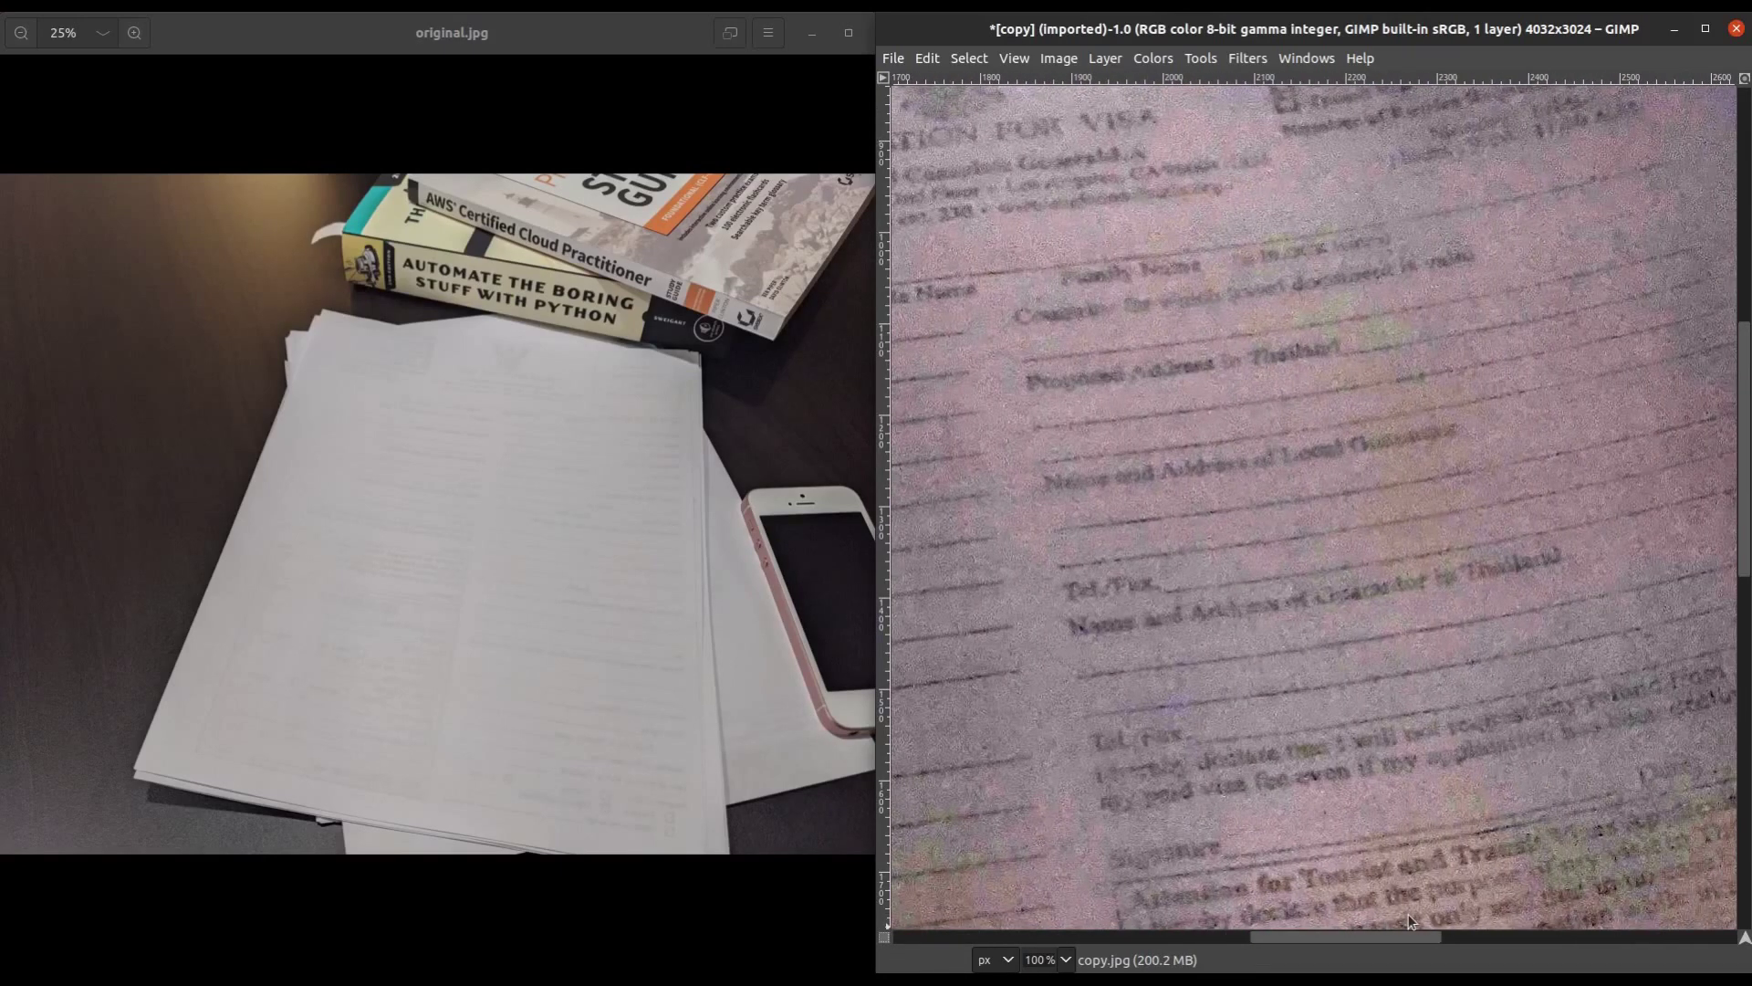
pyautogui.scroll(-1, 1409, 912)
pyautogui.scroll(-1, 1419, 689)
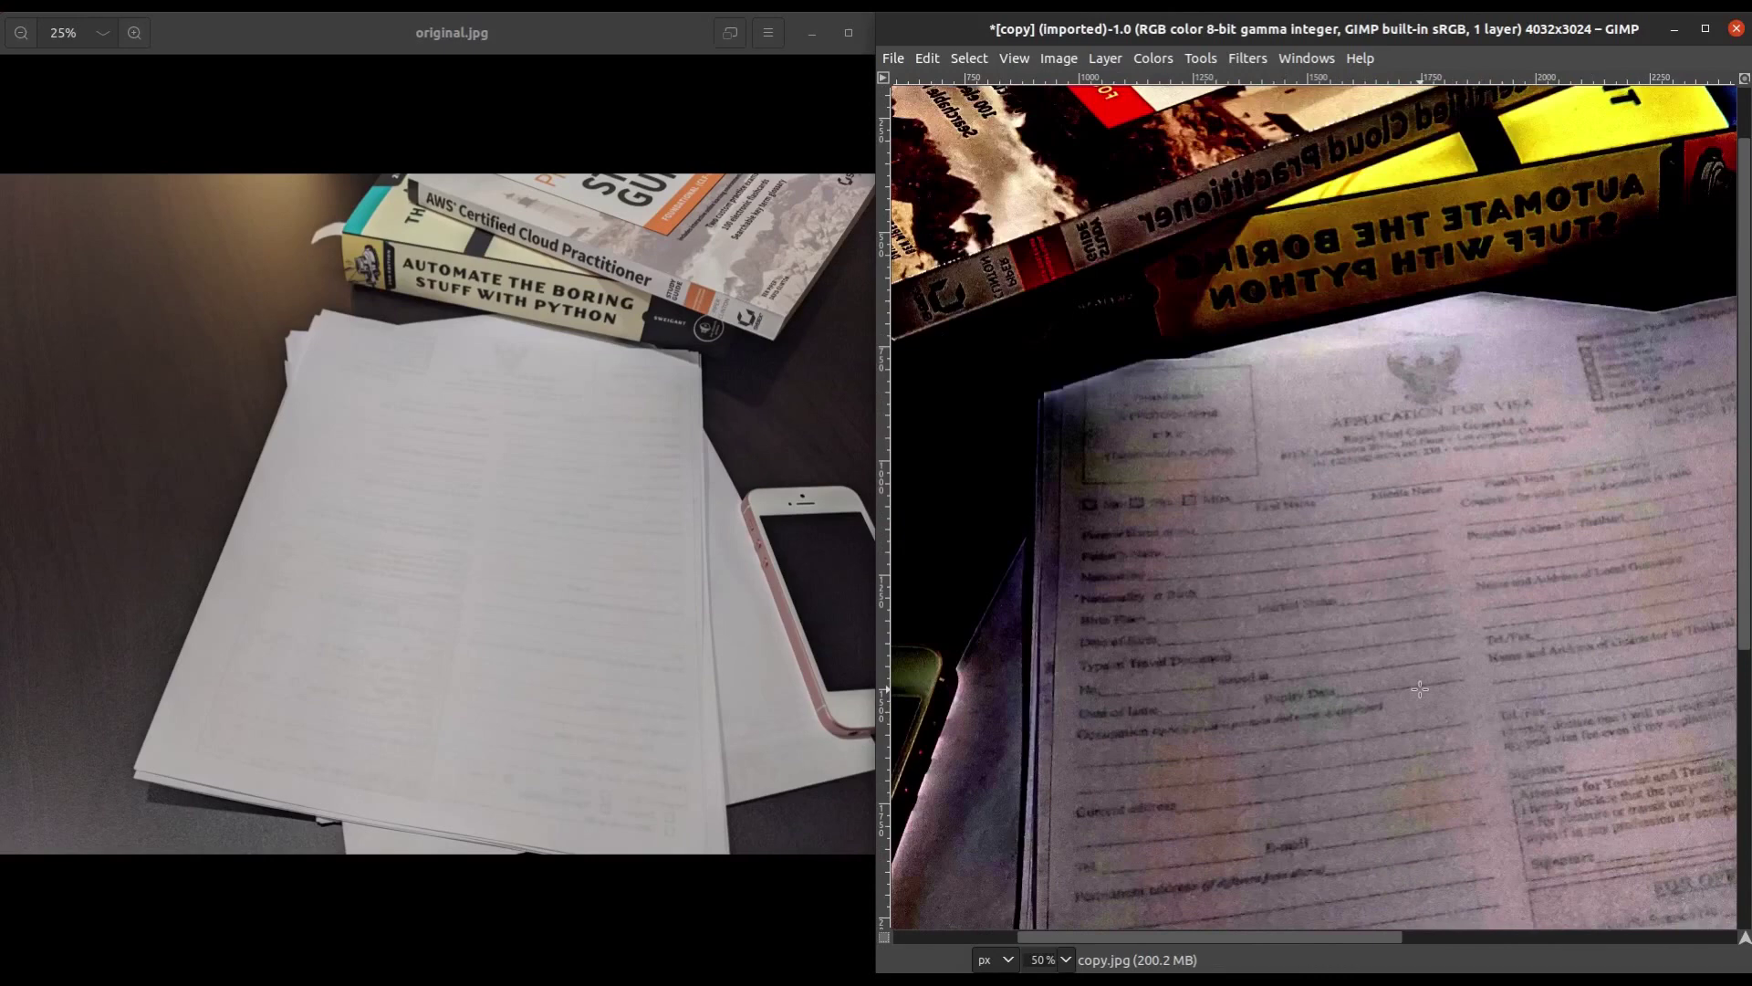
pyautogui.scroll(-3, 1419, 689)
# Zoom out to 33.3% so the books, phone and visa form are all visible.
pyautogui.scroll(-1, 1419, 689)
pyautogui.scroll(-1, 894, 645)
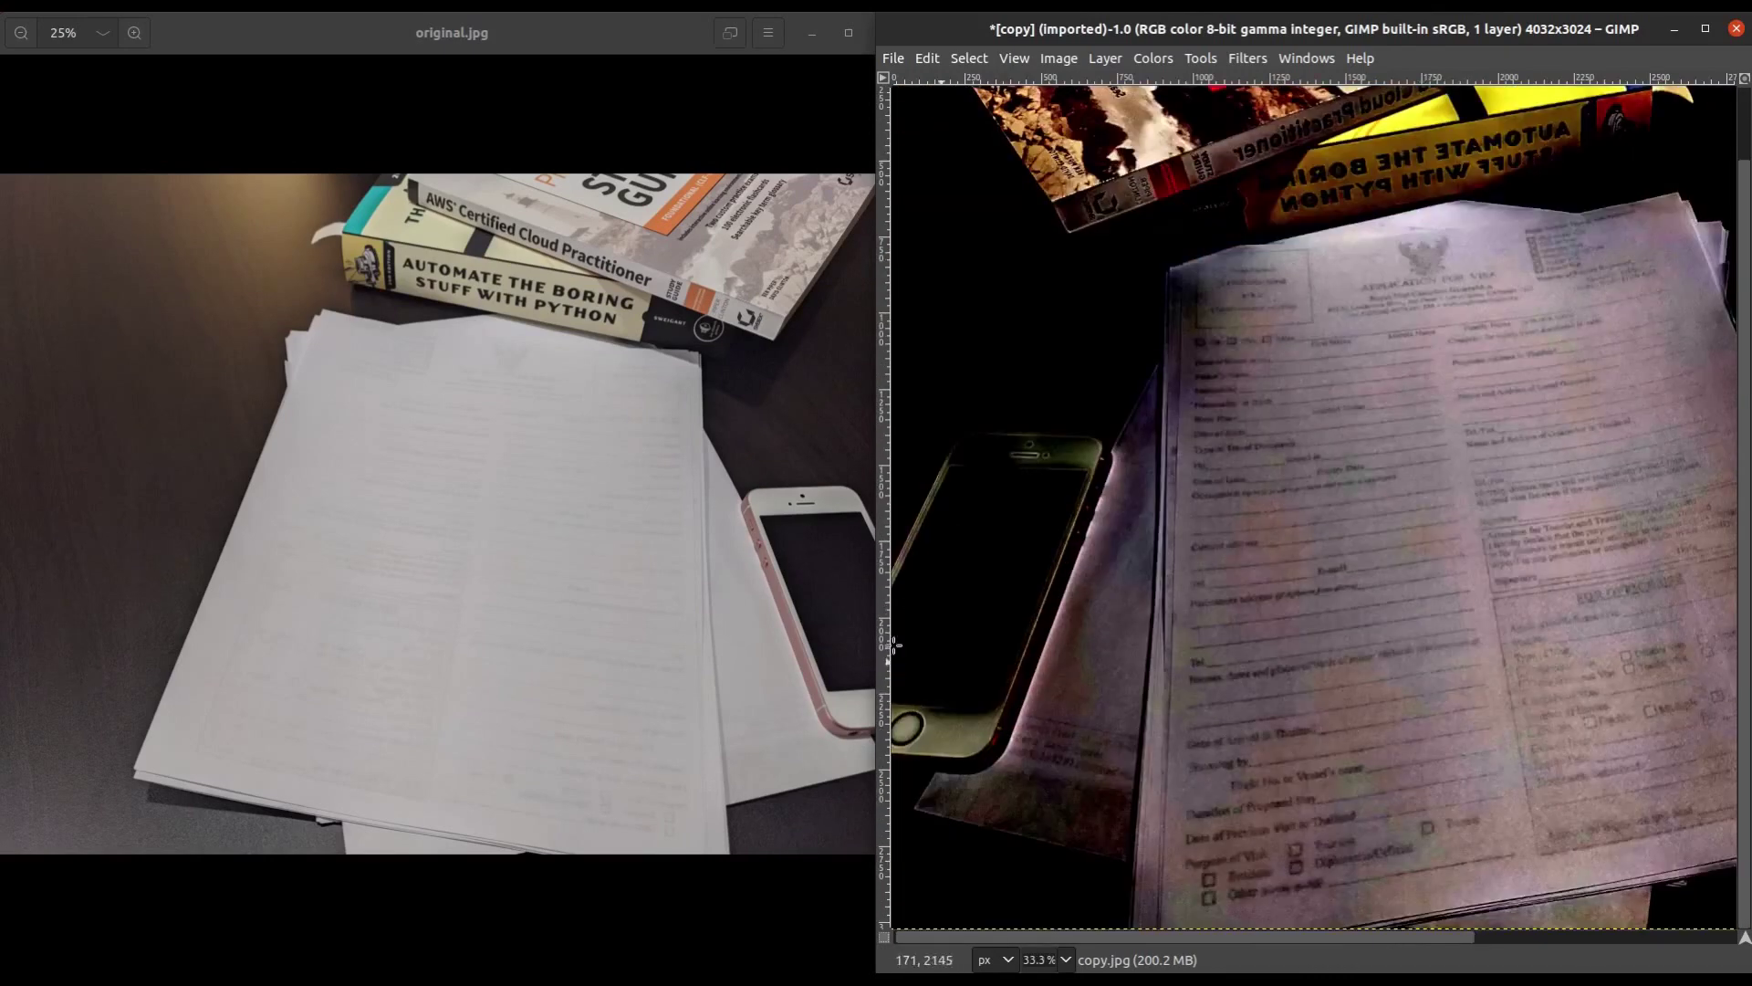